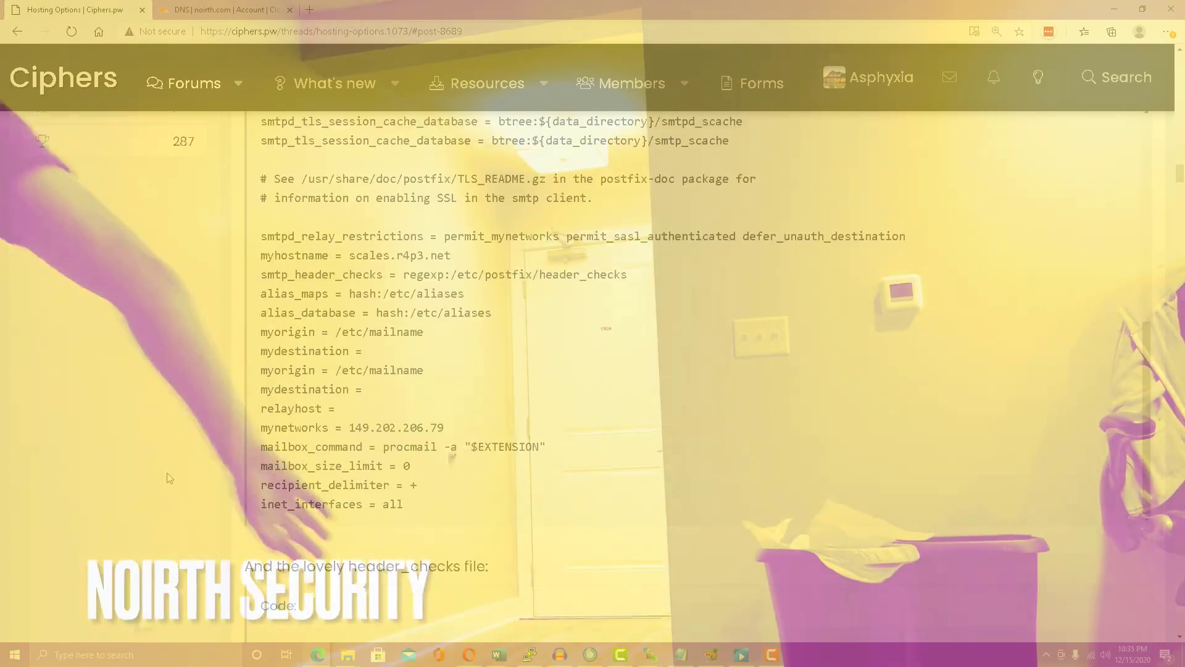
scroll(168, 479, up, 2)
scroll(414, 310, up, 1)
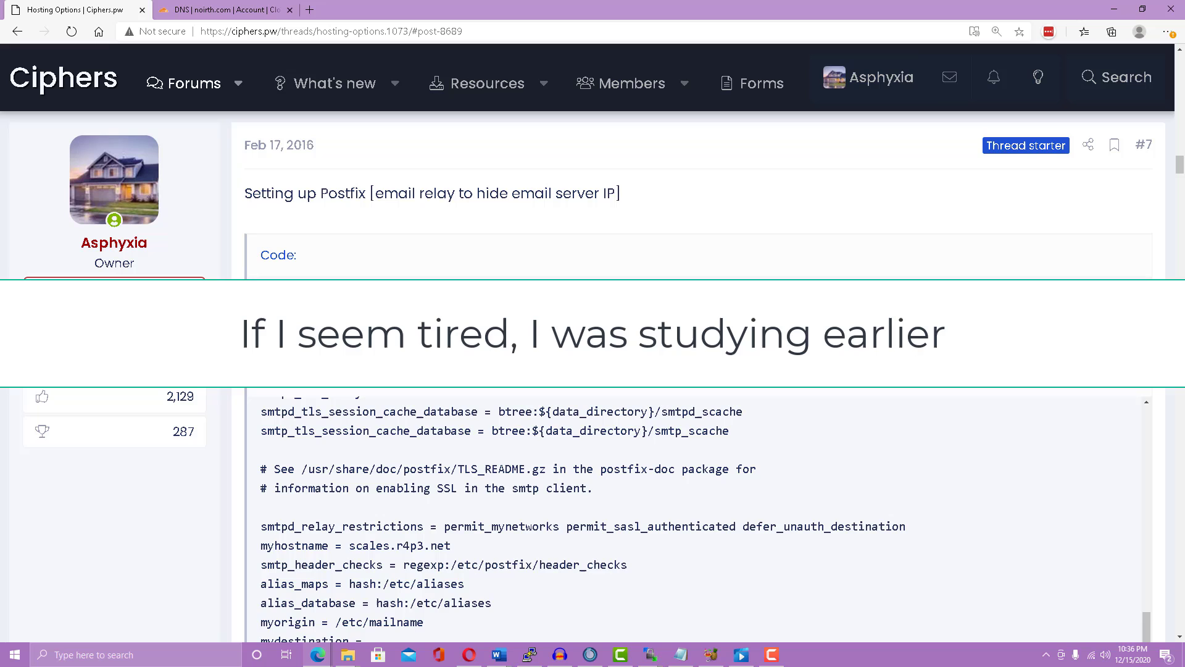
drag(464, 294, 260, 293)
drag(371, 637, 293, 456)
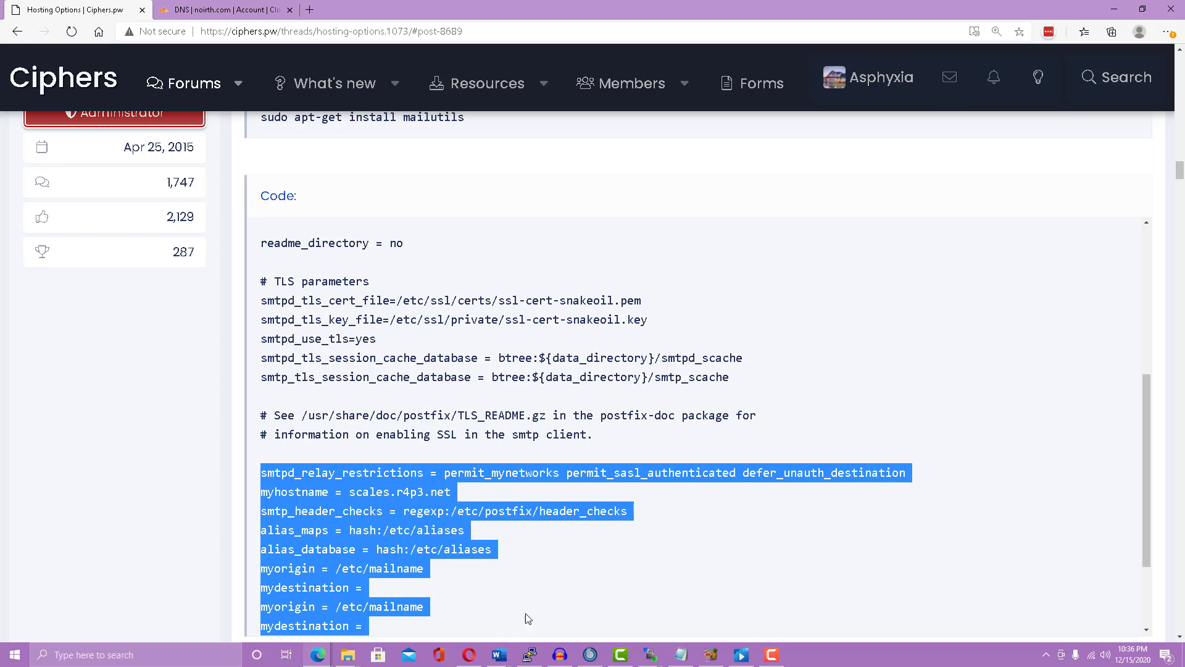
Step: Close main.cf in nano, saving changes, then list the /etc/postfix directory
click(529, 655)
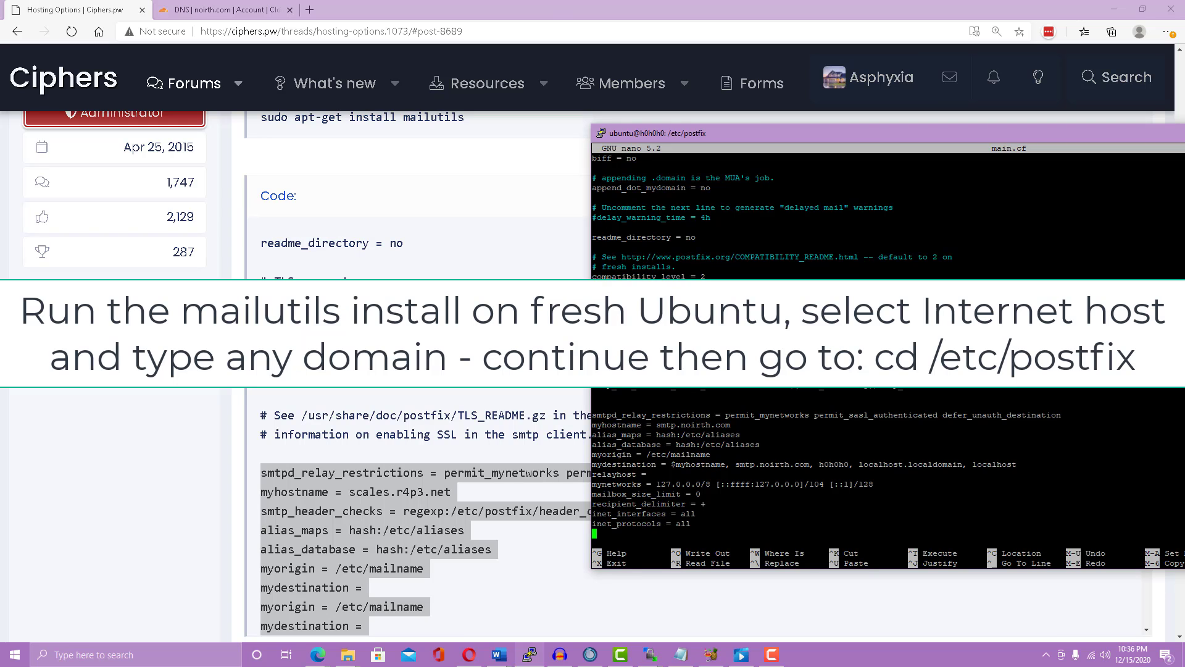
key(ctrl+x)
key(y)
key(Return)
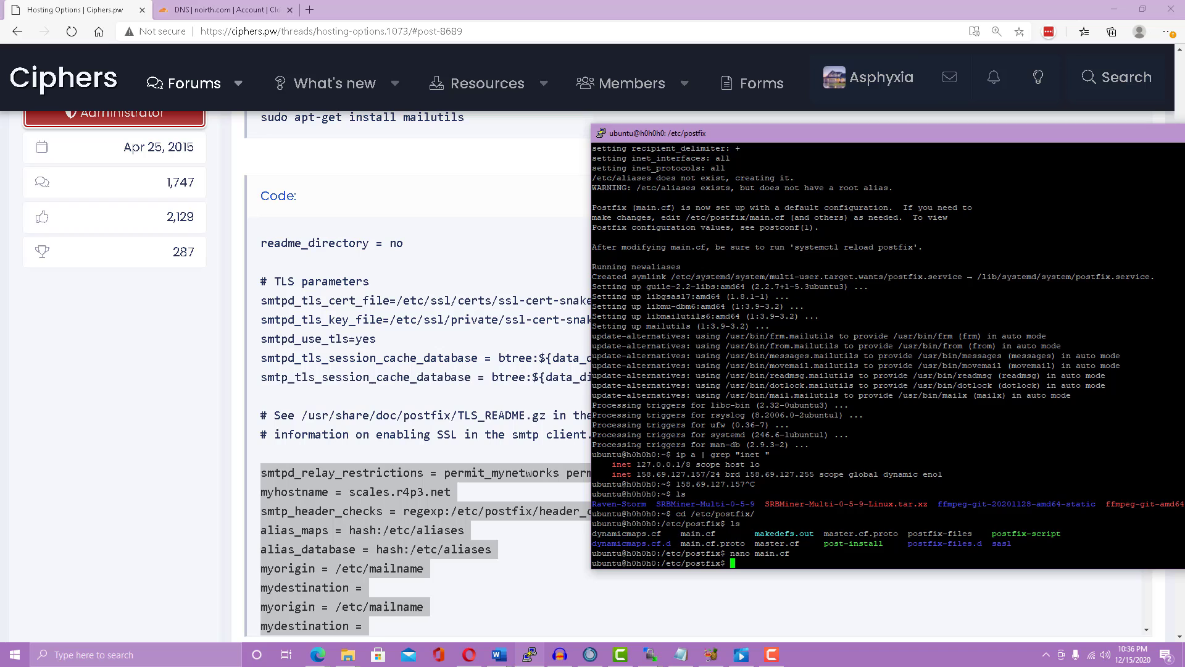
text(ls)
key(Return)
text(nan)
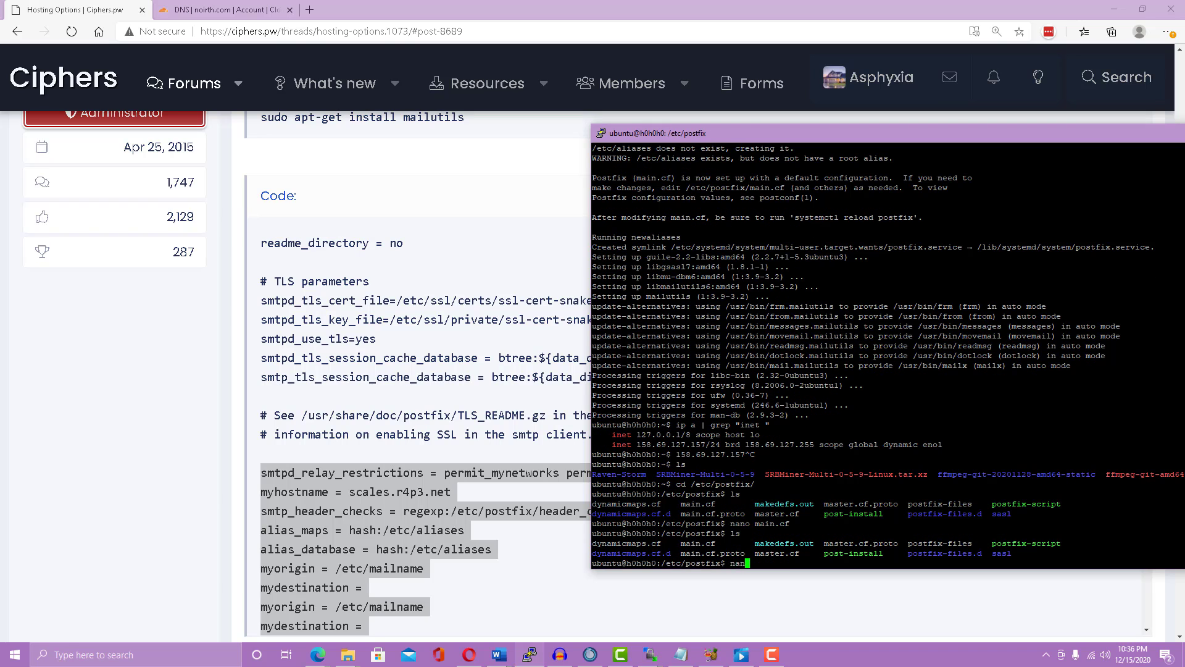
text(o main.cf)
Step: Reopen main.cf, scroll through it, select the relay settings block, and start exiting nano
key(Return)
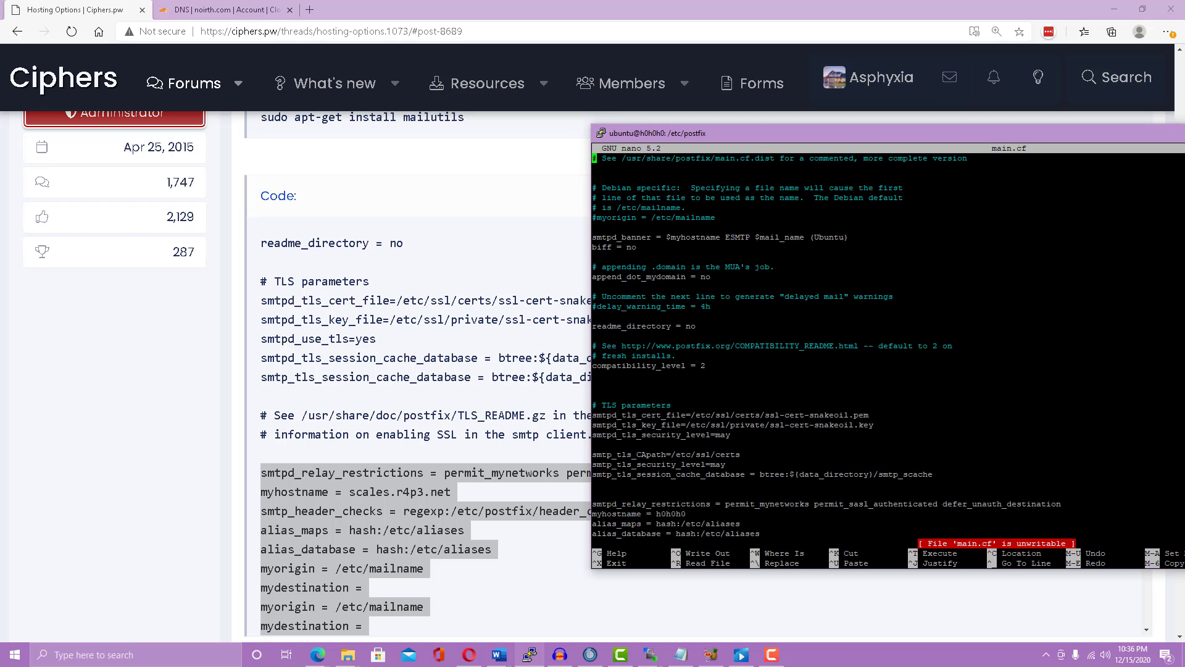
key(Down)
scroll(887, 347, down, 10)
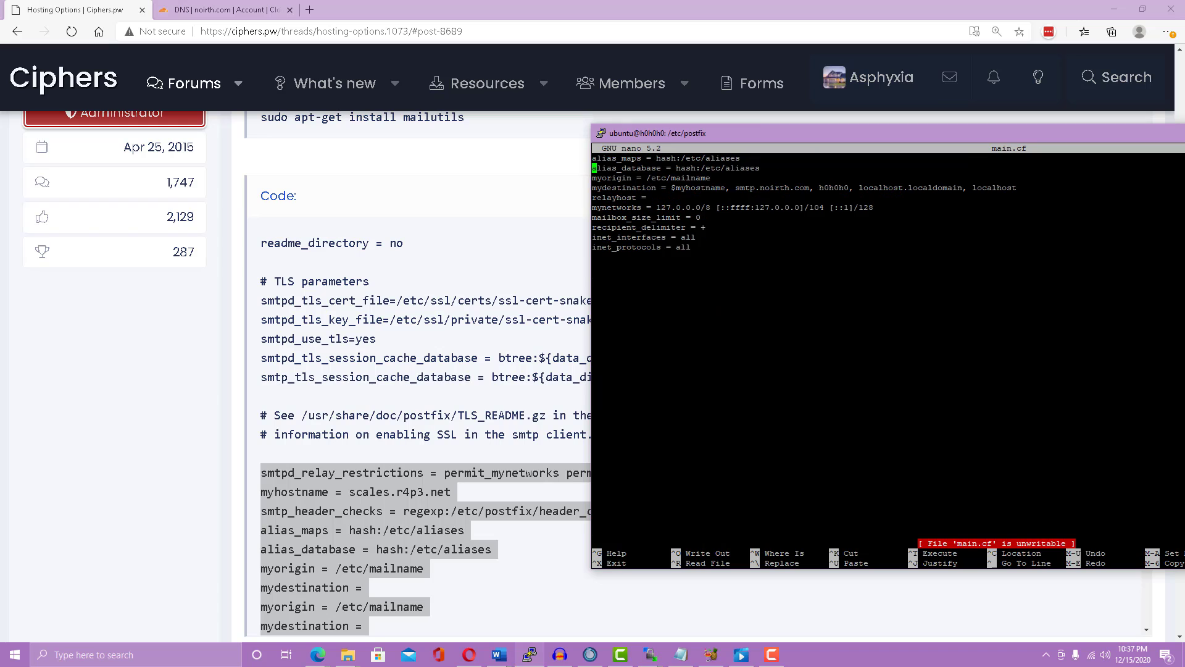
scroll(887, 348, up, 1)
scroll(888, 348, up, 1)
scroll(887, 347, up, 1)
scroll(888, 347, up, 1)
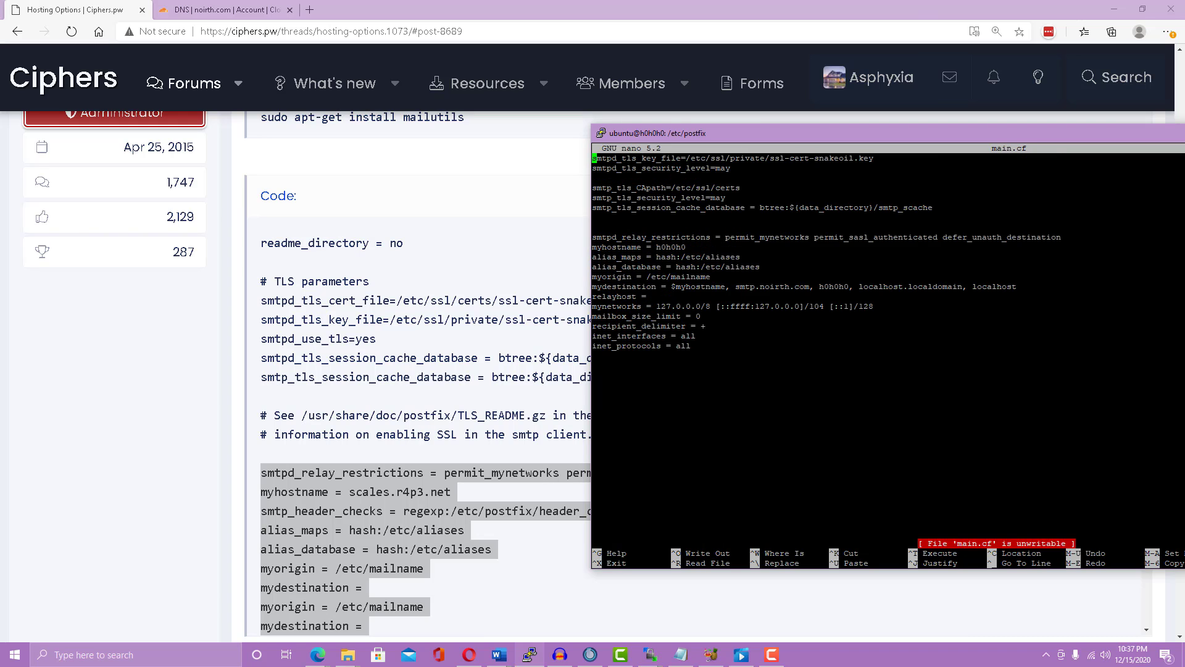
scroll(887, 347, up, 1)
scroll(887, 347, up, 1)
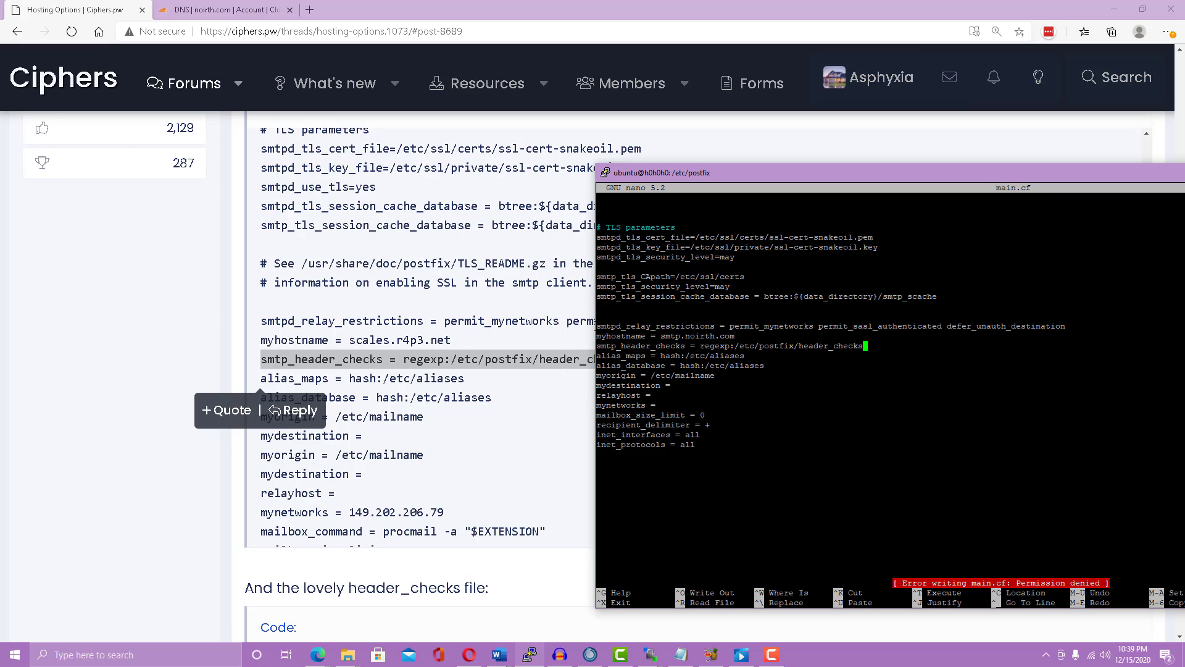
mouse_move(597, 326)
mouse_down()
mouse_move(648, 435)
mouse_move(695, 446)
mouse_up()
key(ctrl+x)
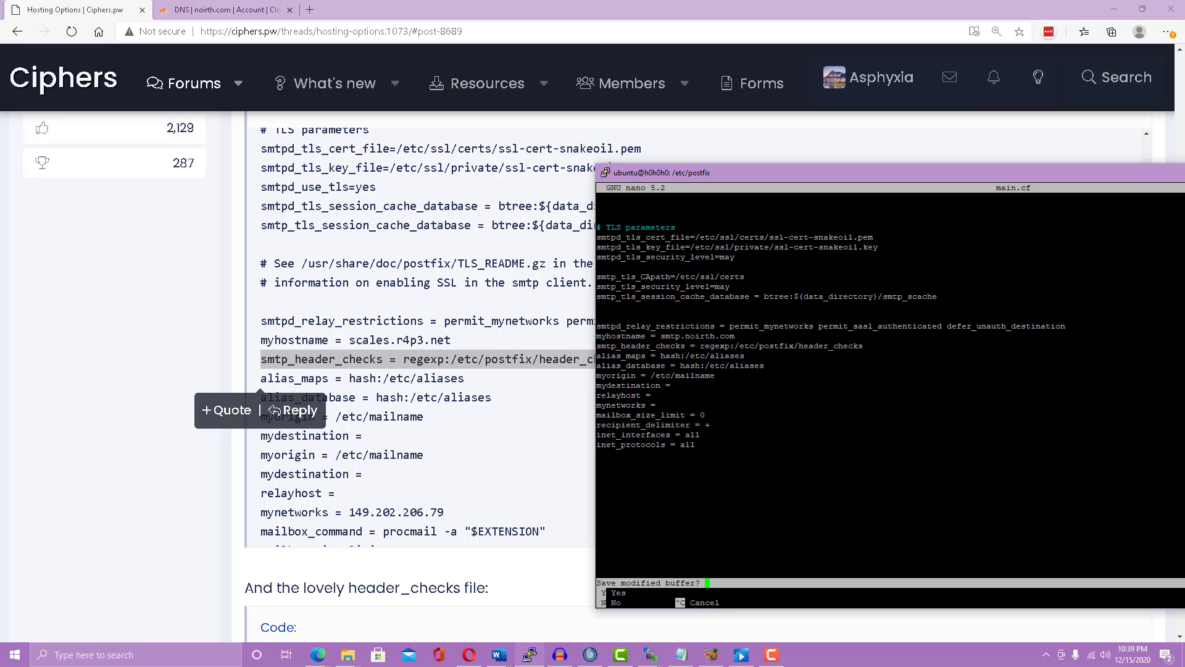
Step: Leave nano, switch to root, and reopen main.cf at the end of the file
key(y)
key(Return)
text(su)
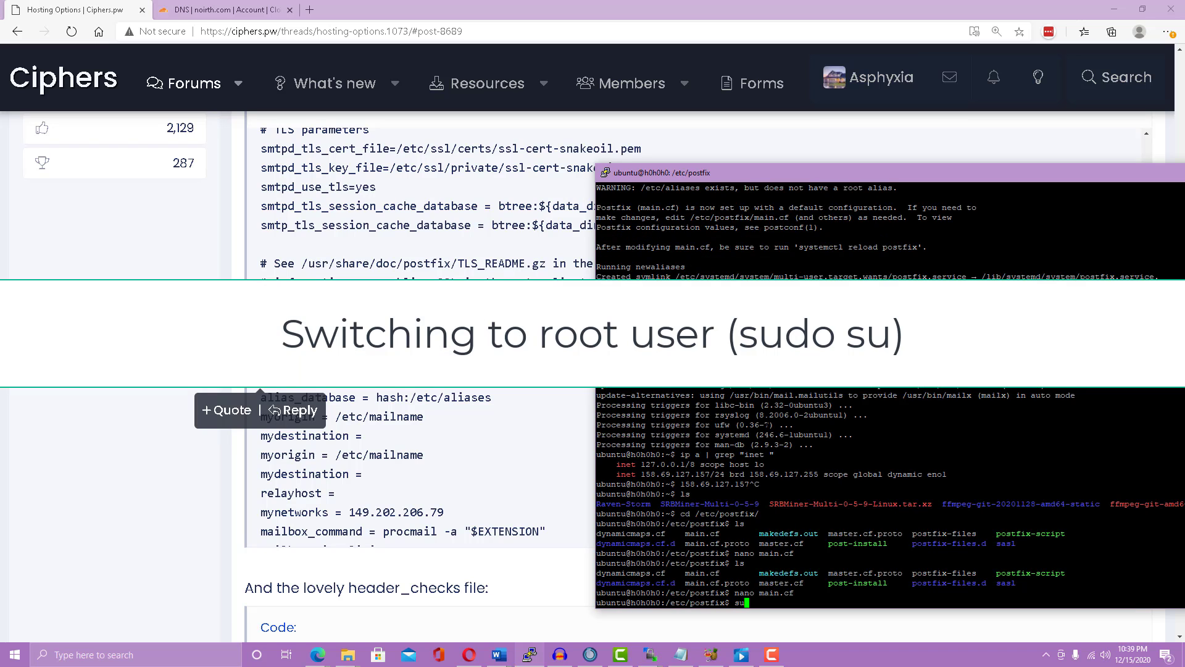
text(do su)
key(Return)
text(nano )
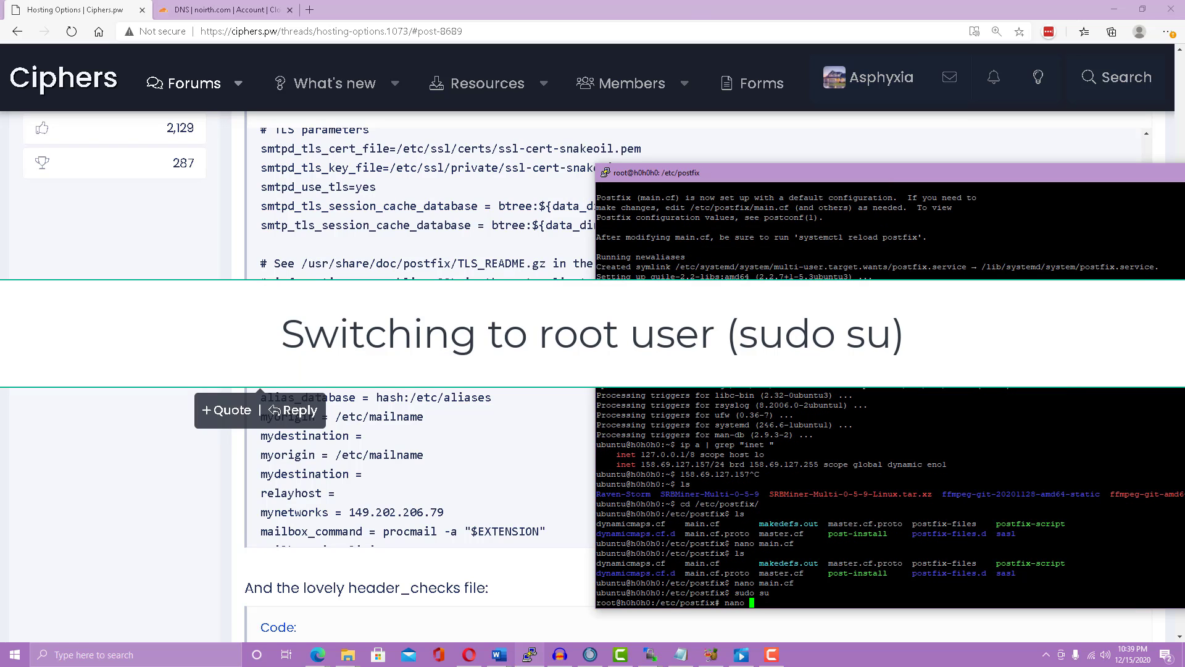
text(main.cf)
key(Return)
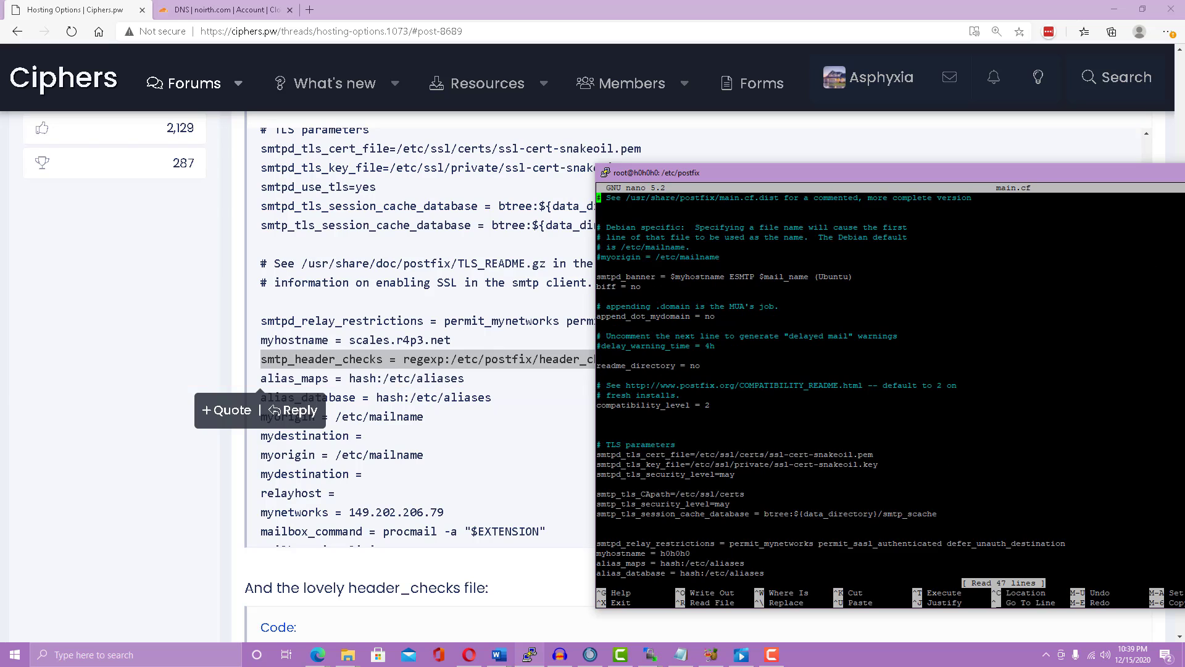
key(Down)
key(Down)
key(Down)
key(Down)
key(Down)
key(Down)
key(Down)
key(Down)
key(Down)
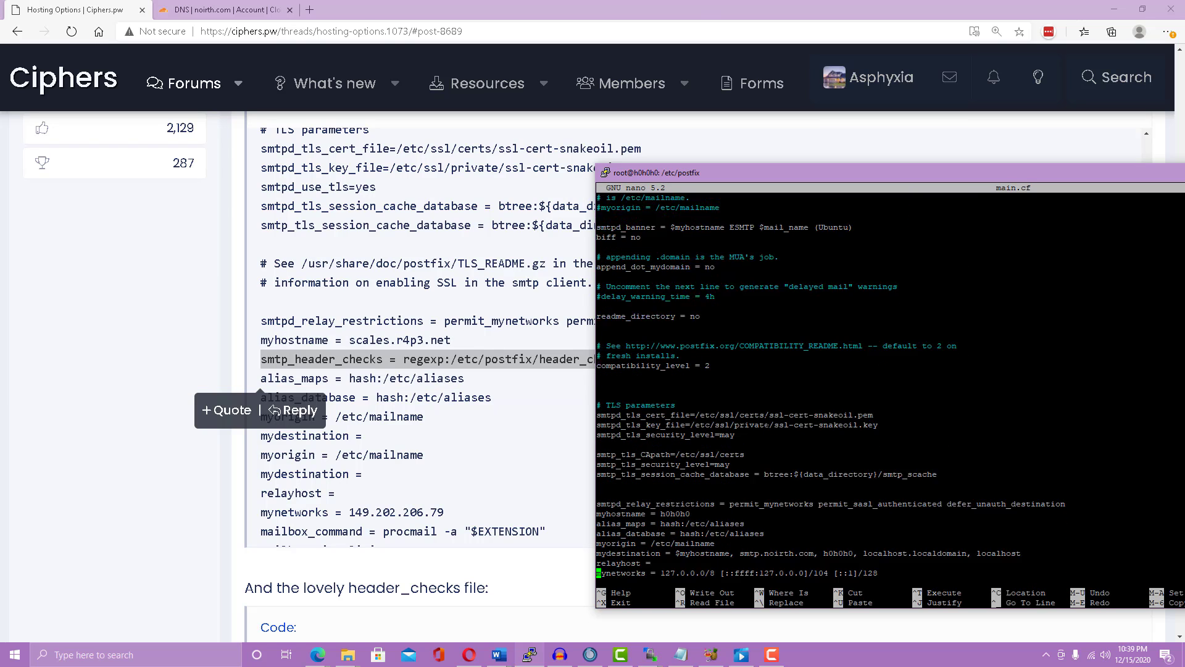
key(Down)
key(Down)
key(Down)
key(Down)
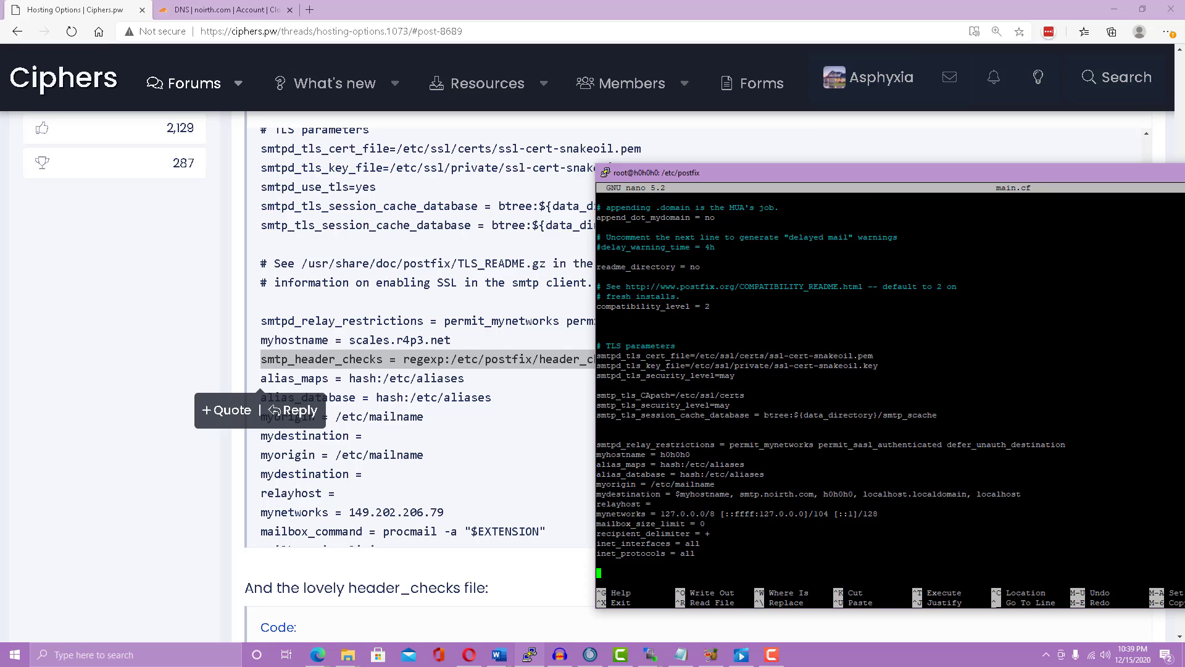
Step: Paste the guide's relay config into main.cf, cut the old settings block, and save
key(shift+Insert)
key(Up)
key(Up)
key(Up)
key(Up)
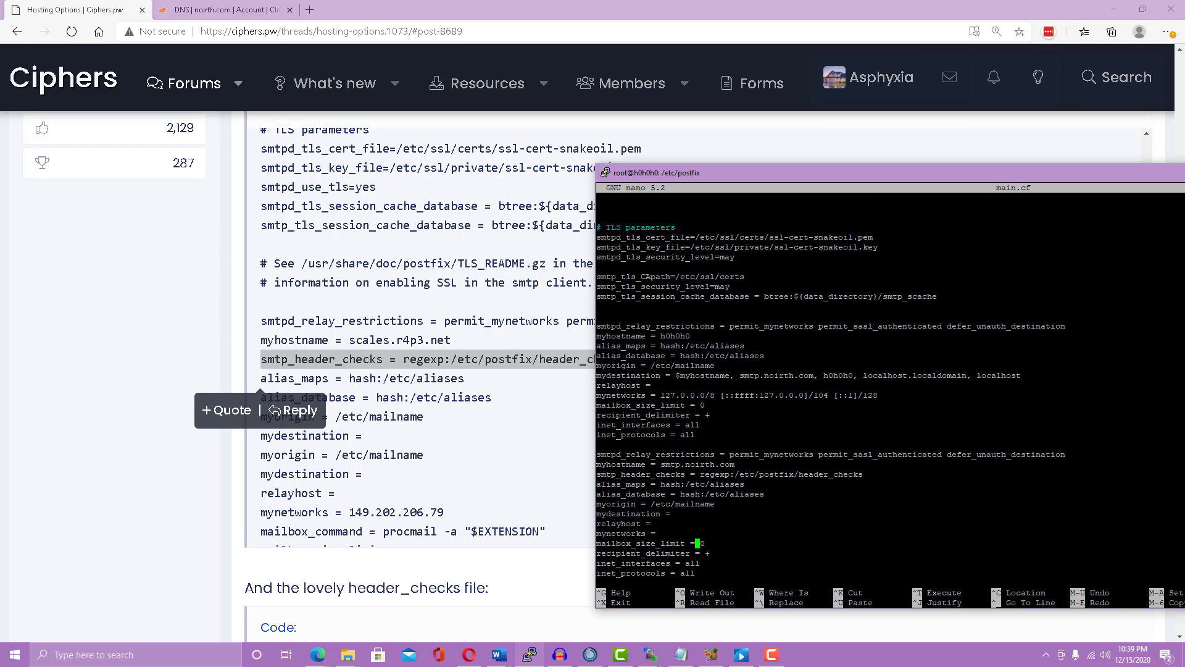
key(Up)
key(Up)
key(Up)
key(Up)
key(Up)
key(Up)
key(ctrl+k)
key(ctrl+k)
key(ctrl+k)
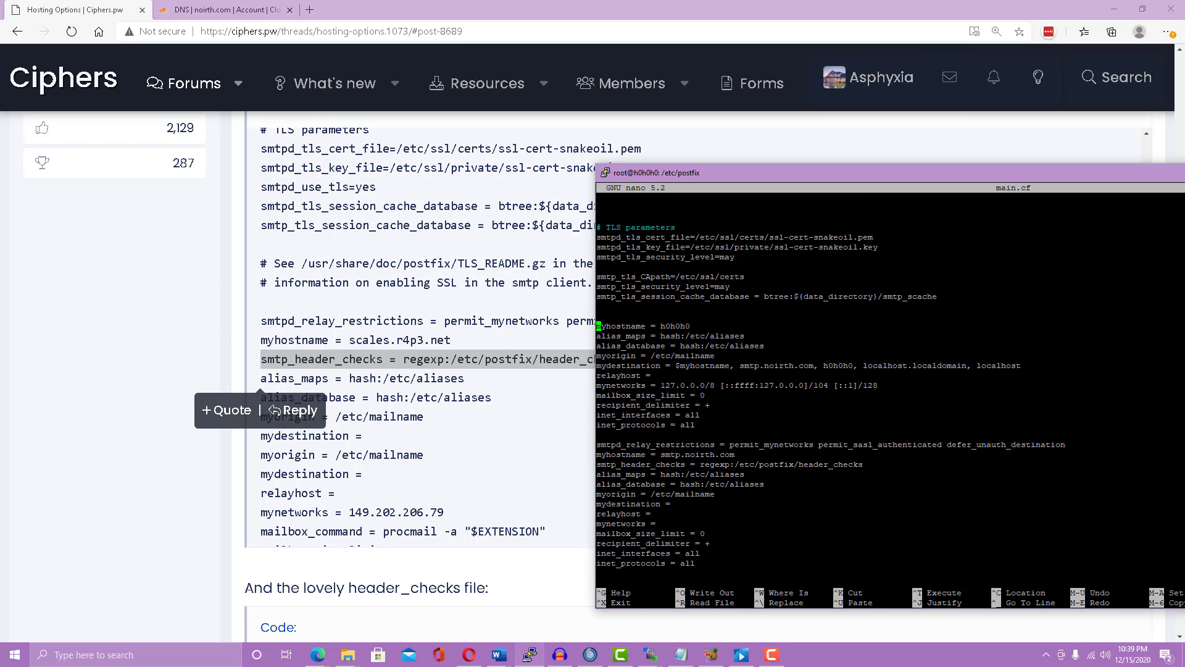
key(ctrl+k)
key(ctrl+k)
key(ctrl+k)
key(ctrl+k)
key(ctrl+k)
key(ctrl+k)
key(ctrl+k)
key(ctrl+k)
key(ctrl+k)
key(ctrl+k)
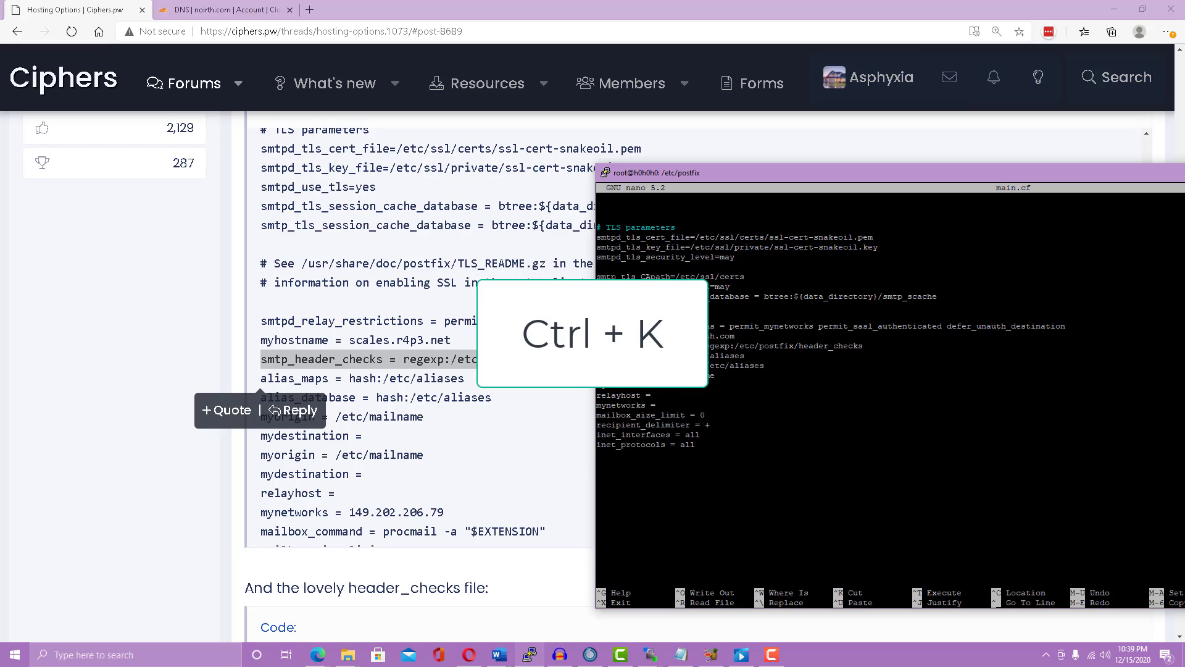
key(ctrl+k)
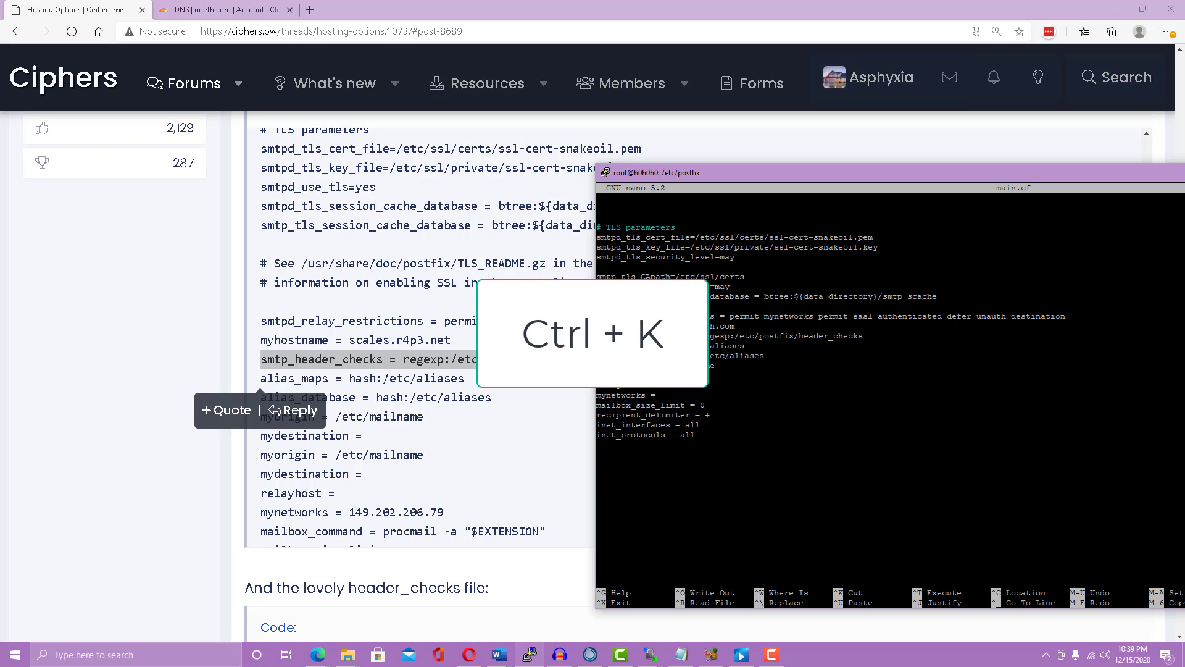
key(ctrl+o)
key(Return)
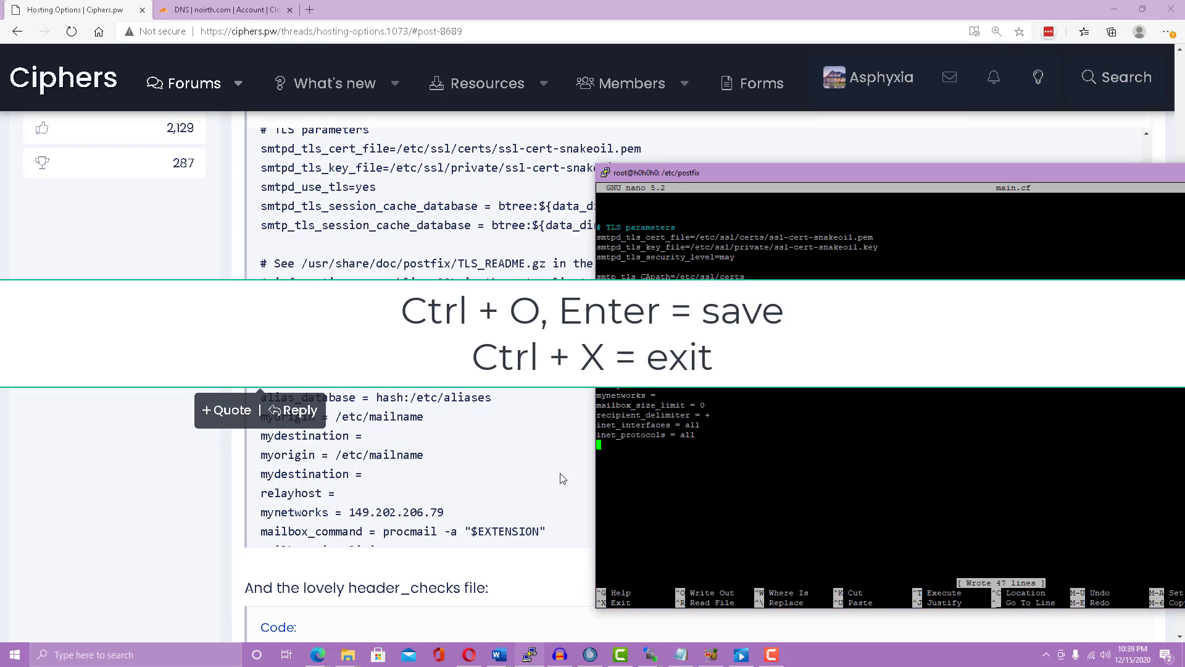
Step: Copy the guide's mailbox_command line and move to the start of inet_interfaces in main.cf
triple_click(397, 531)
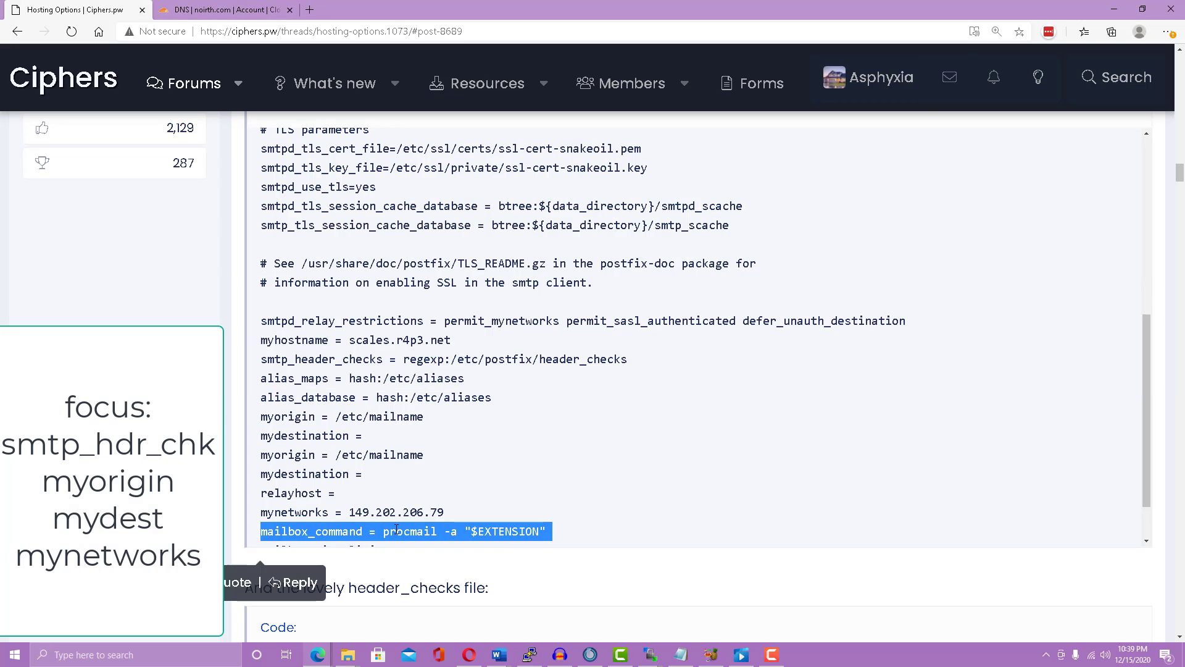
key(alt+Tab)
key(Left)
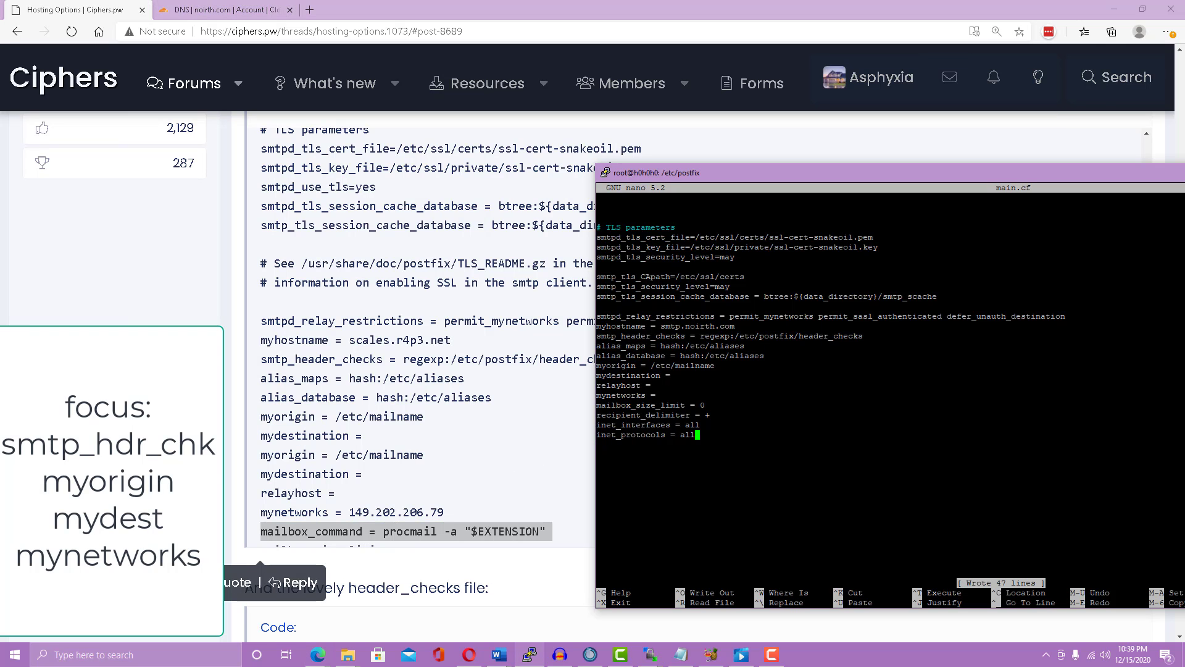
key(Up)
key(Up)
key(Right)
key(Right)
key(Right)
key(Down)
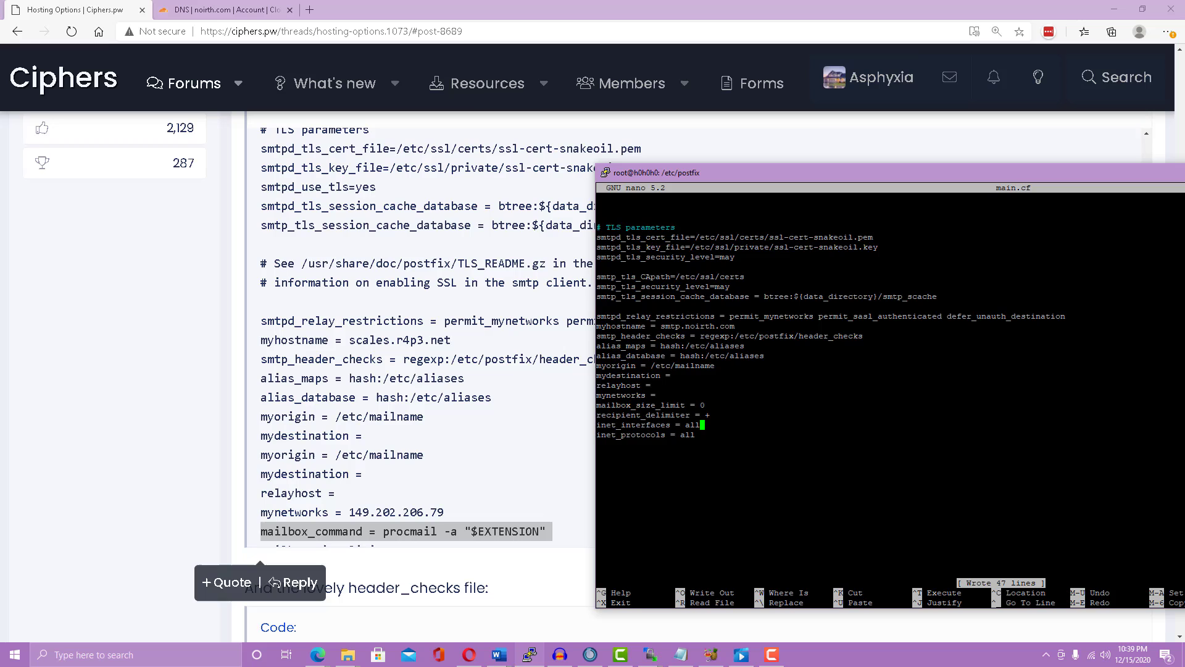
key(Home)
Step: Insert mailbox_command = procmail -a "$EXTENSION" above inet_interfaces, then save and exit main.cf
key(Return)
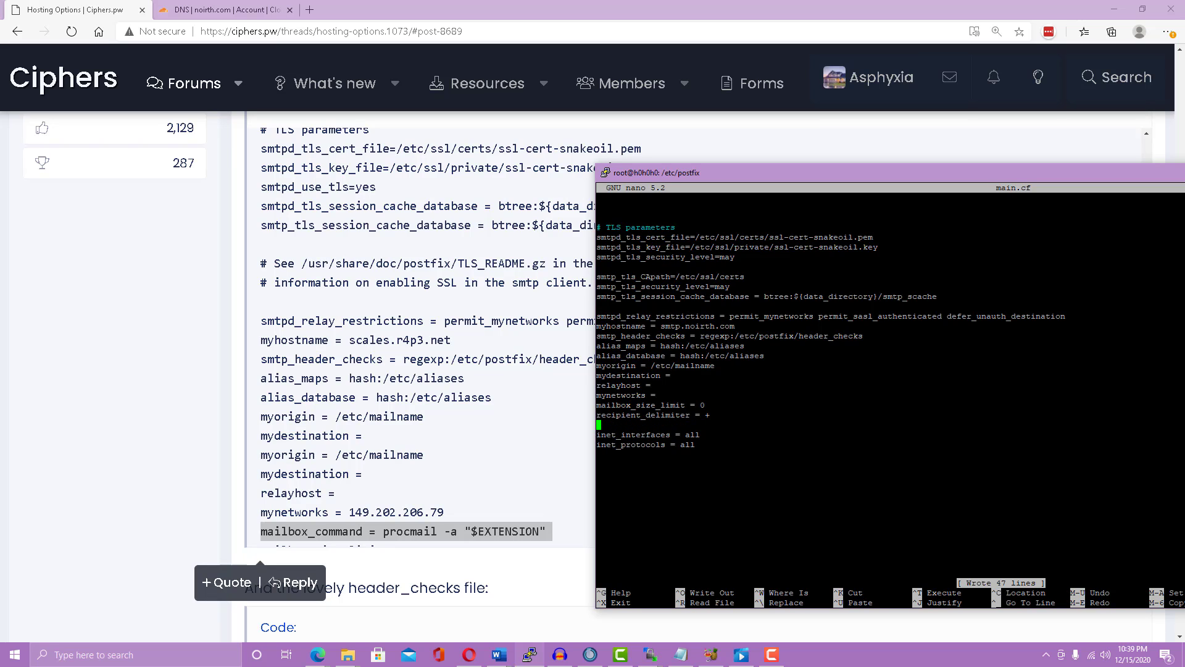
text(mailbox_command = procmail -a "$EXTENSION")
key(BackSpace)
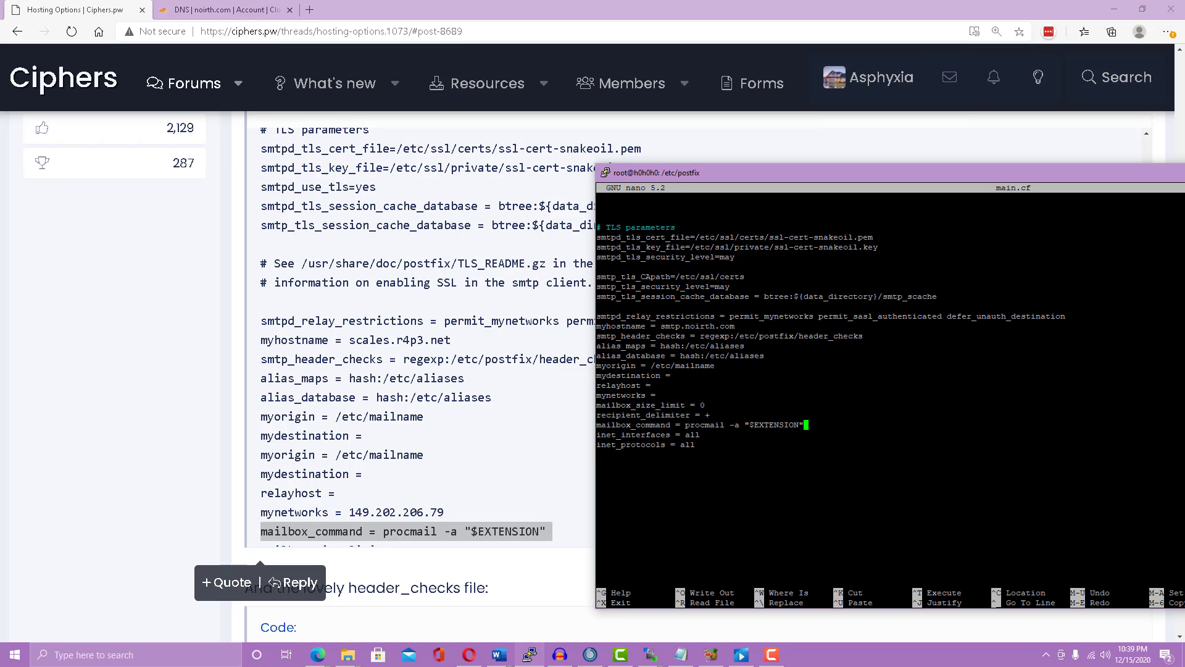
key(ctrl+x)
key(y)
key(Return)
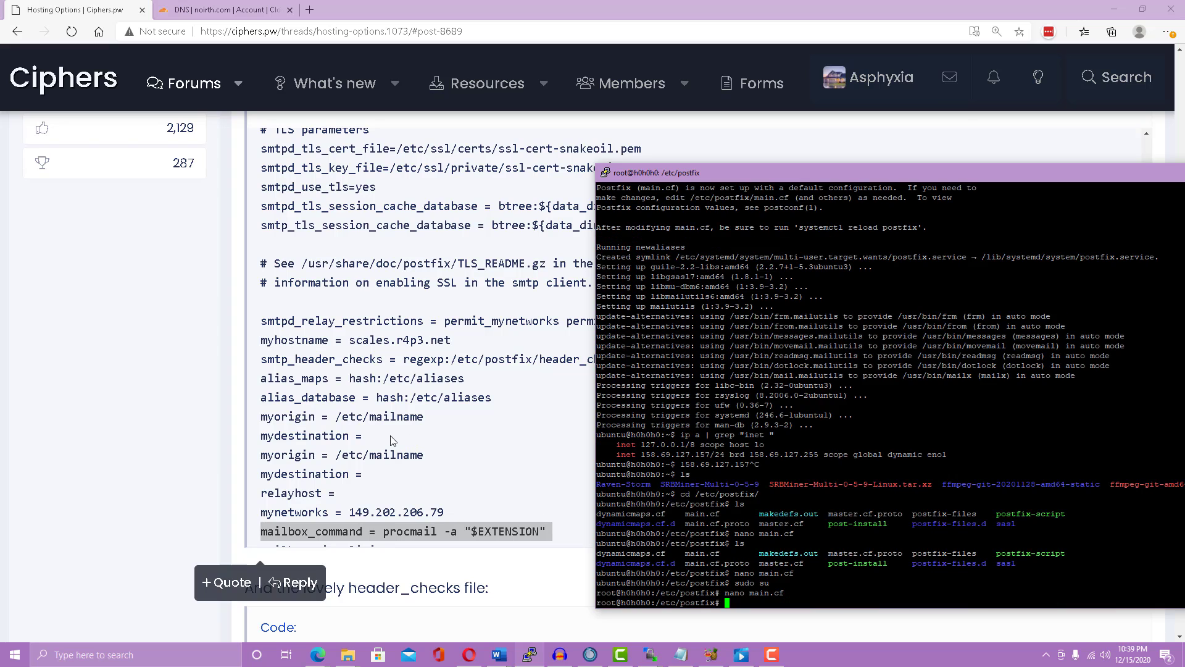
Step: Create header_checks in nano and paste the guide's three IGNORE rules into it
click(548, 479)
scroll(551, 464, down, 1)
scroll(567, 423, down, 2)
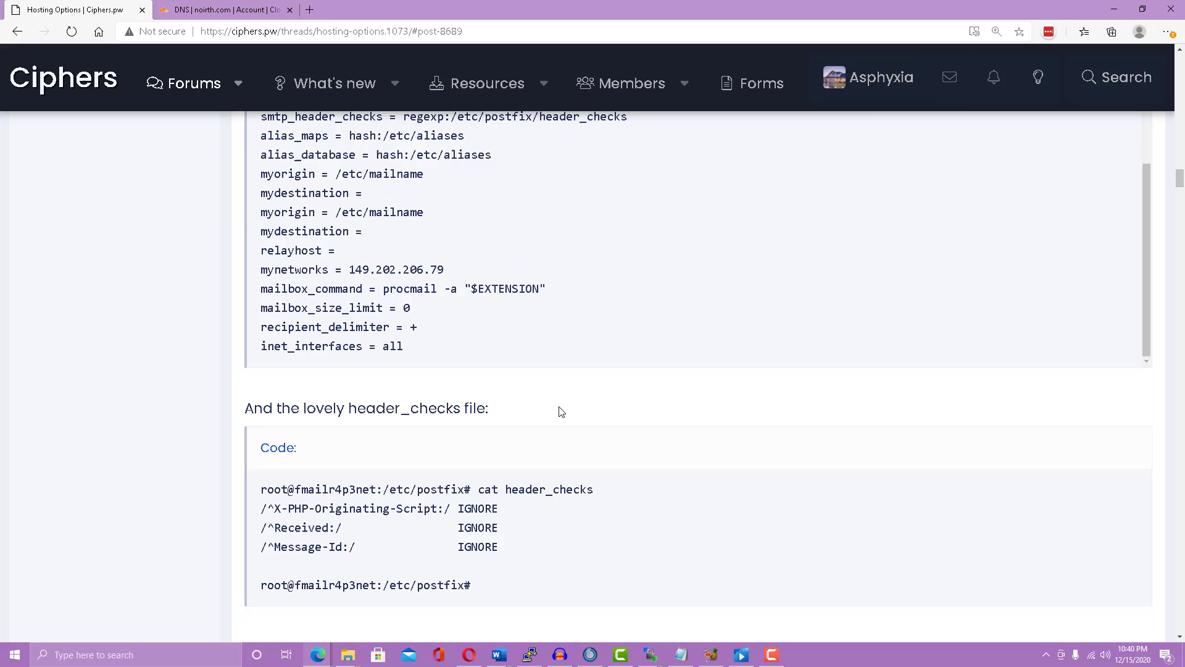
key(alt+Tab)
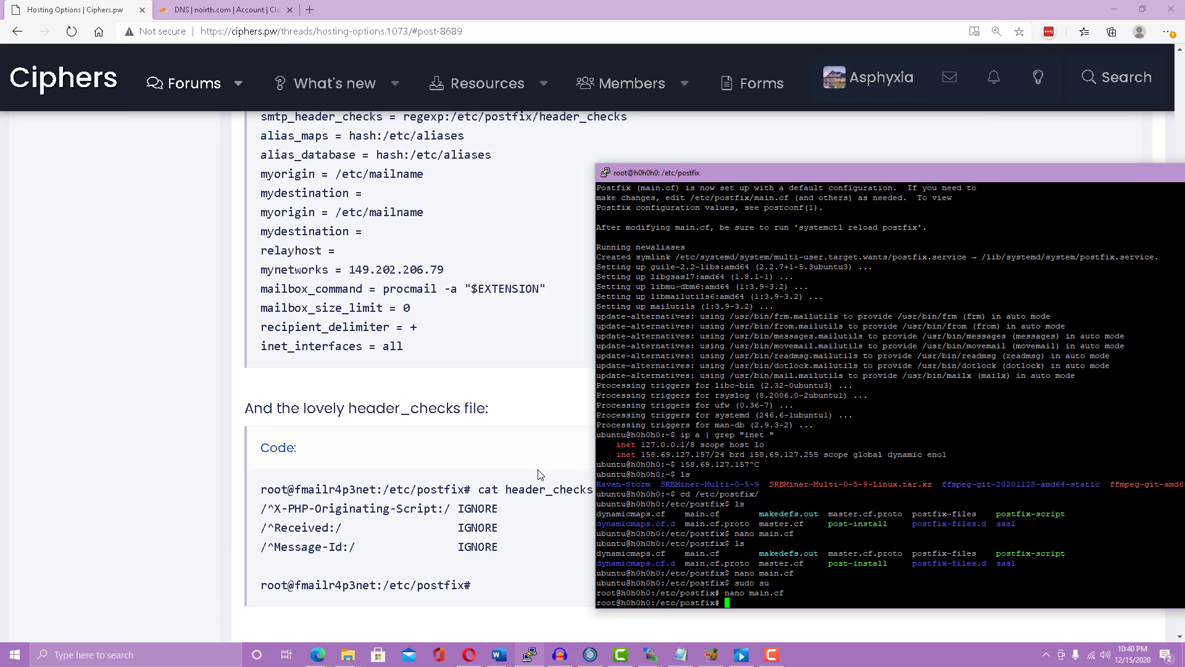
text(nano head)
text(er_)
text(checks)
key(Return)
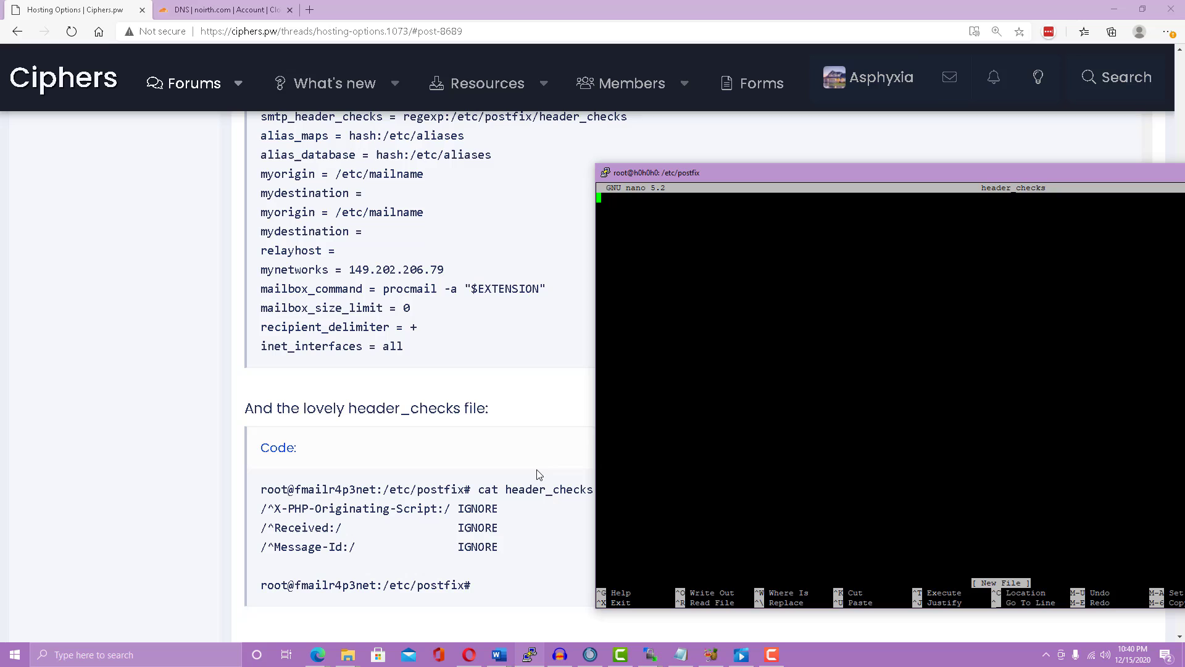
click(447, 530)
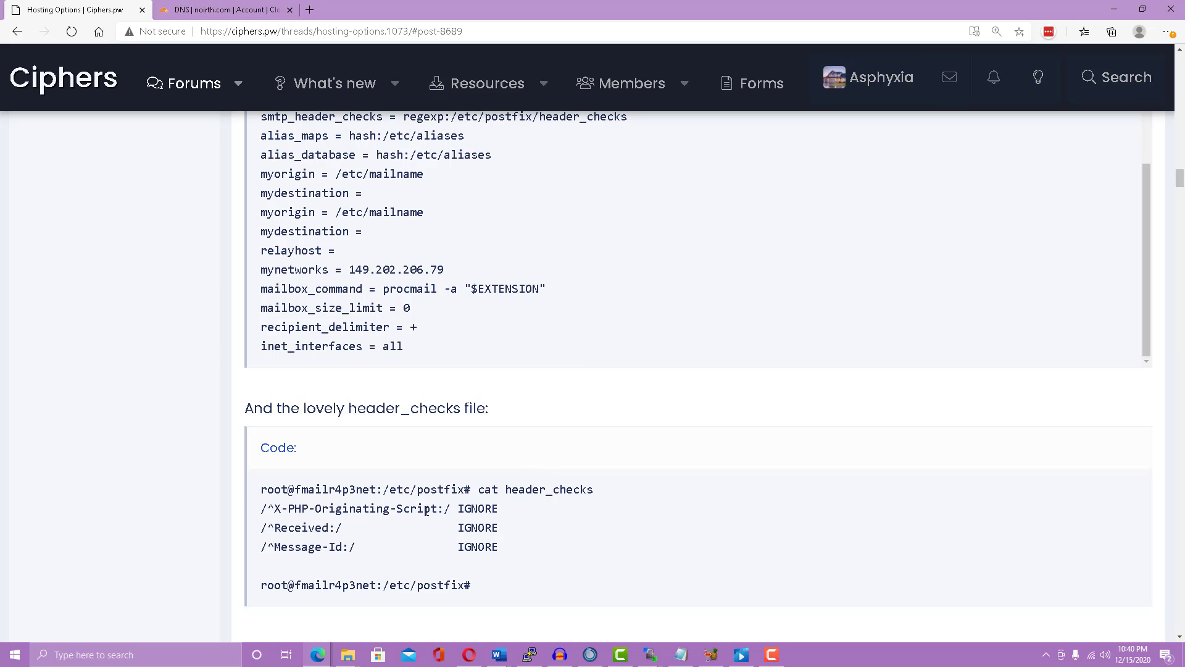
drag(262, 509, 556, 543)
key(ctrl+c)
key(alt+Tab)
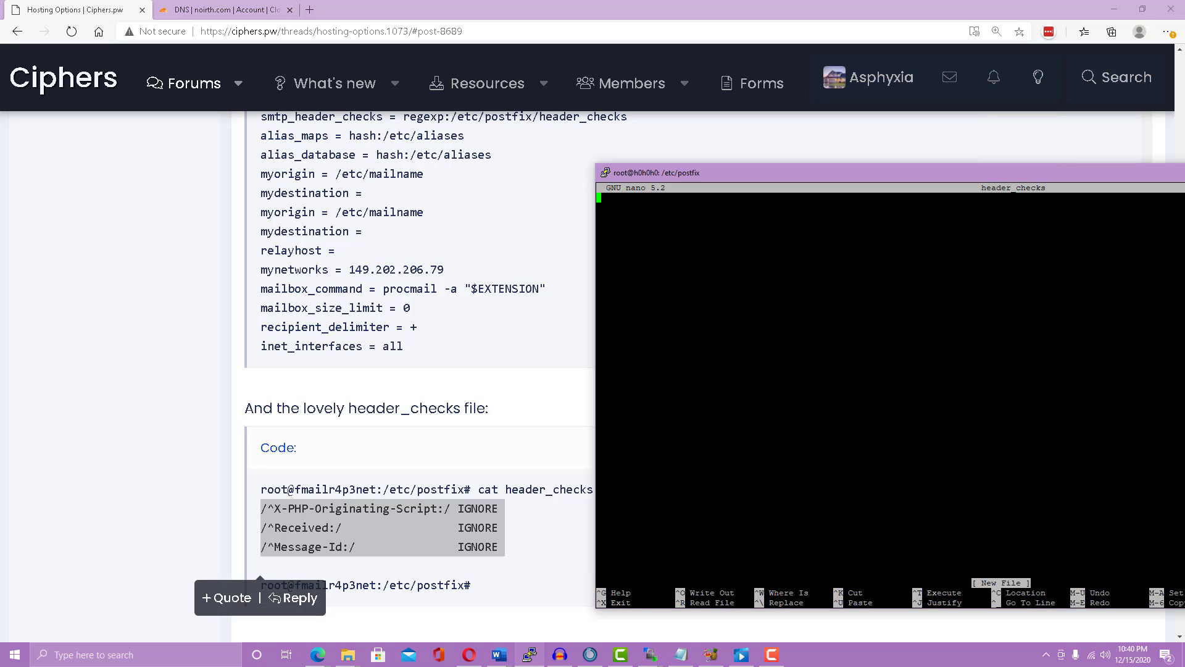
key(shift+Insert)
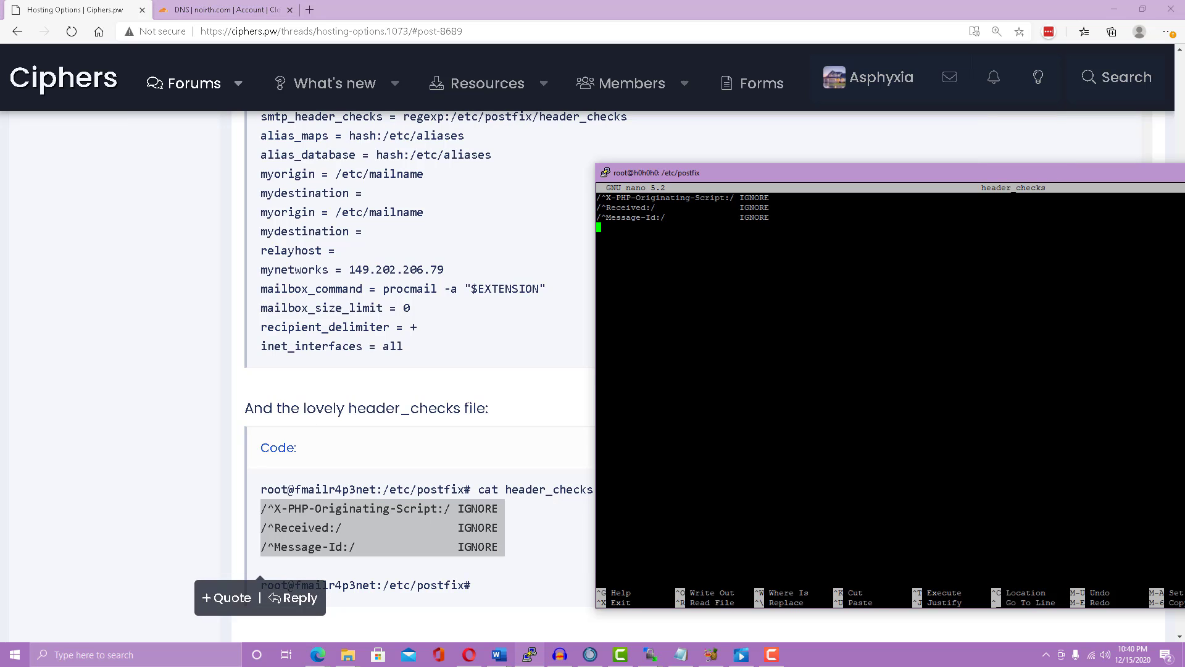
Step: Save header_checks, list /etc/postfix, and cat header_checks to confirm the rules
key(ctrl+x)
key(y)
key(Return)
text(ls)
key(Return)
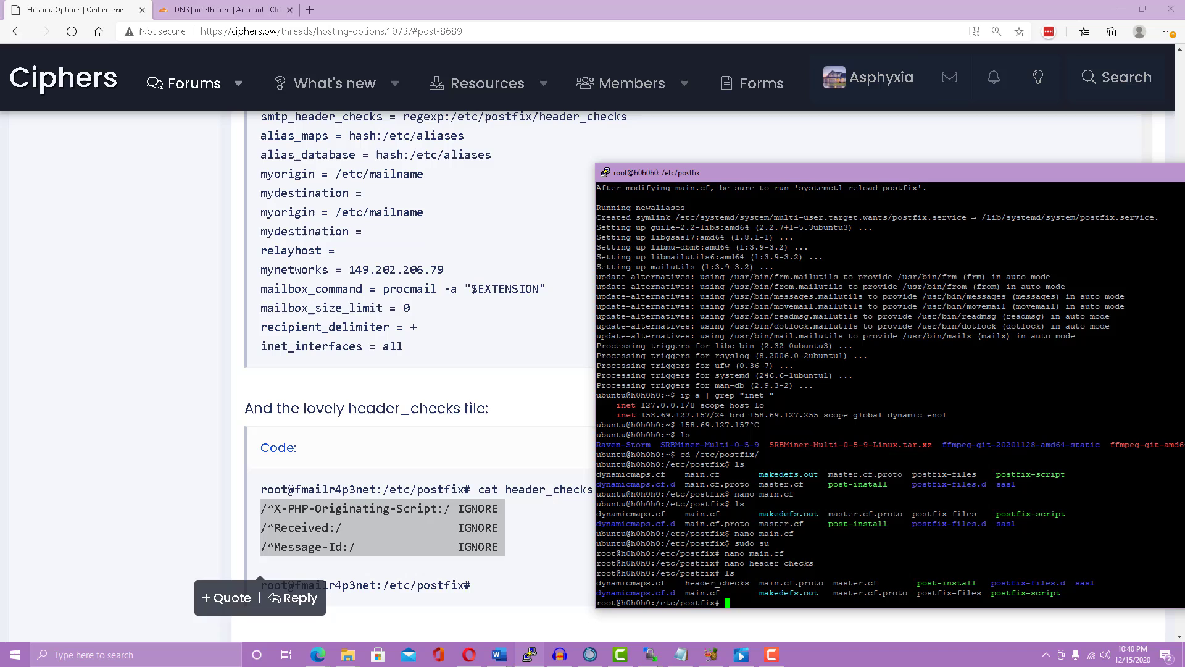
text(cat header_checks)
key(Return)
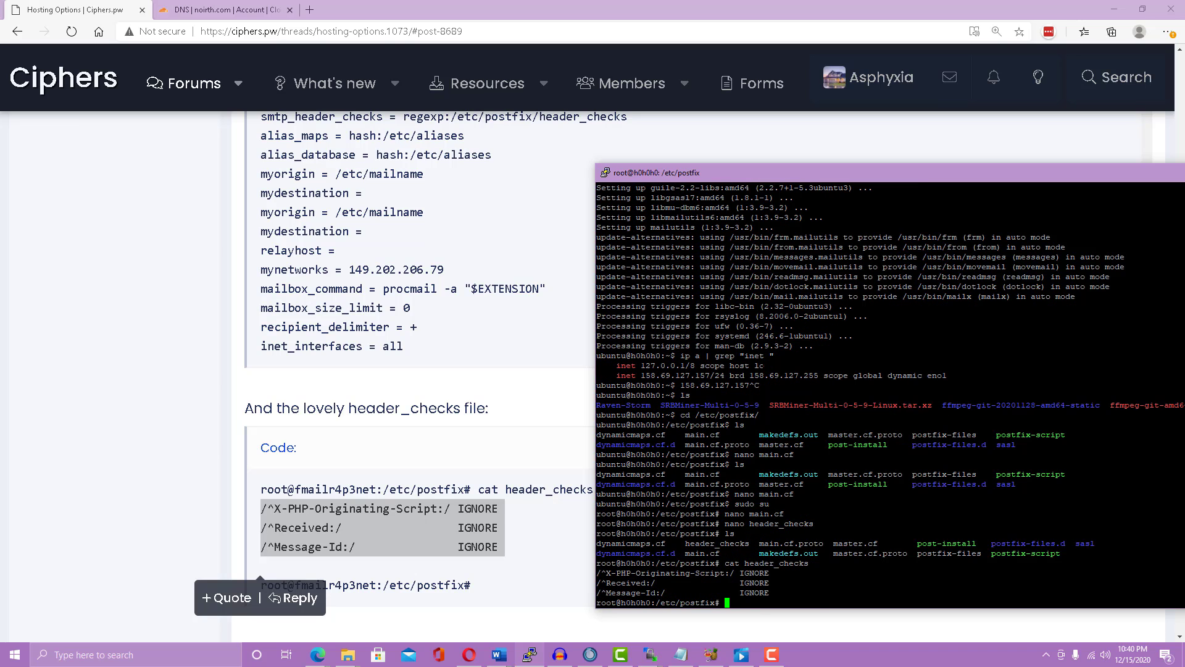
text(nano main.cf)
Step: In main.cf, find smtp_header_checks and verify its regexp:/etc/postfix/header_checks path, then go to the end
key(Return)
key(ctrl+w)
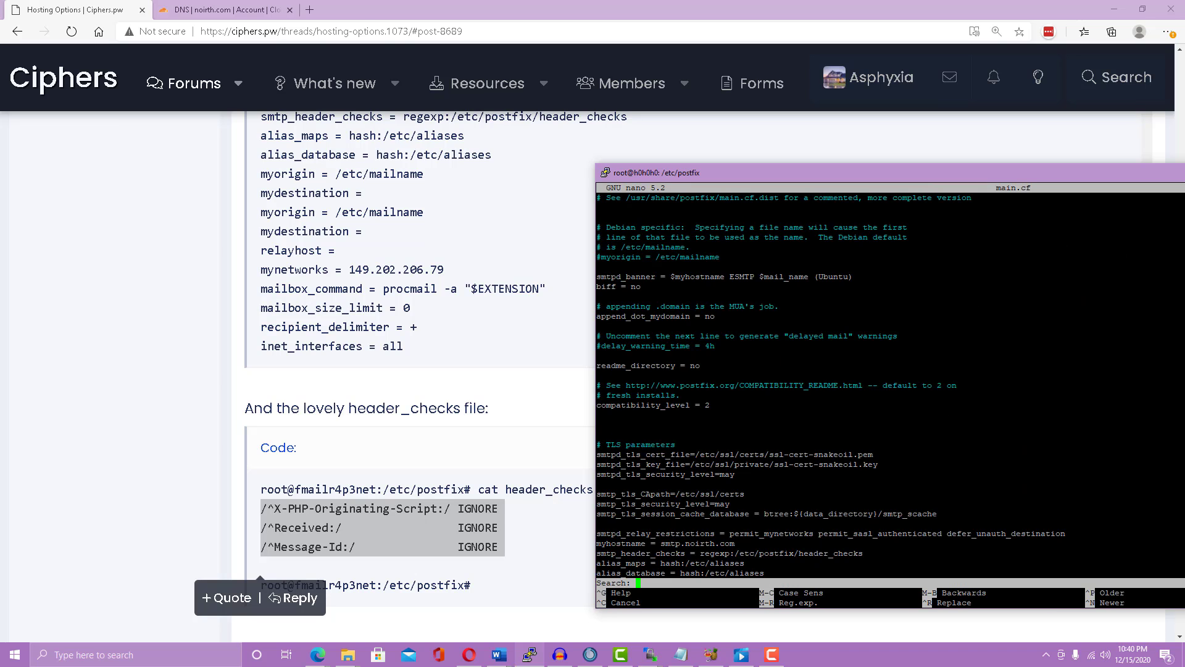
text(header)
key(Return)
key(Right)
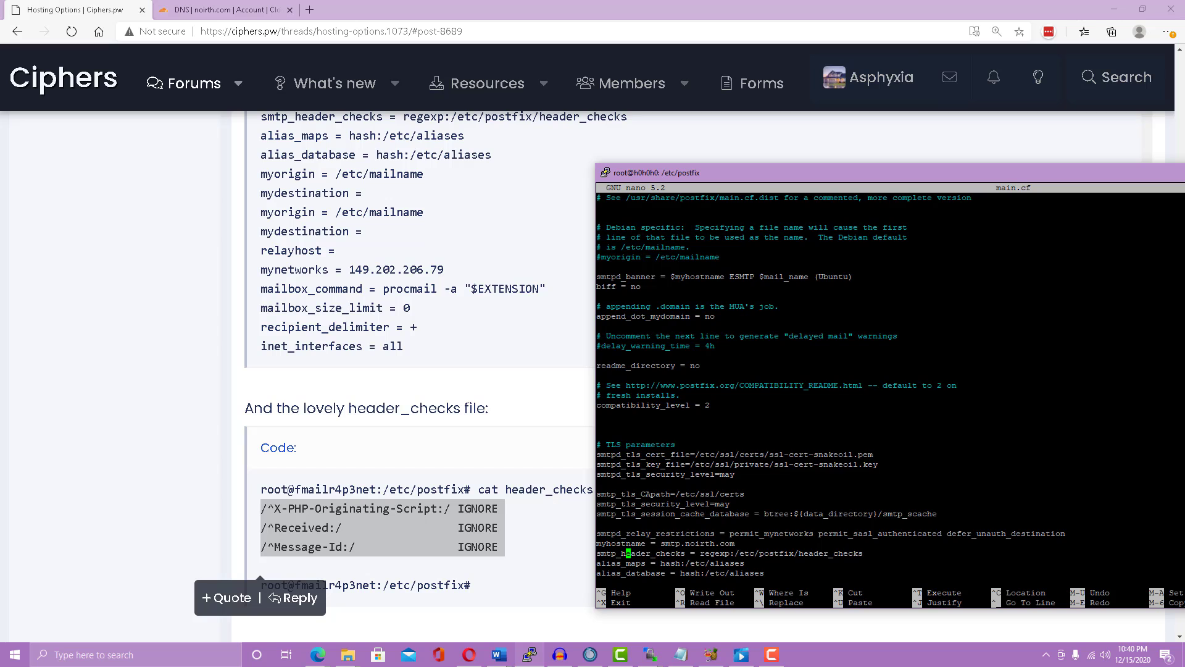
key(Right)
key(Right)
key(Left)
key(Right)
key(Right)
key(Right)
key(Right)
key(Right)
key(Right)
key(Right)
key(Right)
key(Right)
key(Right)
key(Right)
key(Right)
key(Right)
key(Right)
key(Right)
key(Right)
key(Right)
key(Right)
key(Right)
key(Right)
key(Right)
key(Right)
key(Right)
key(Right)
key(Down)
key(Down)
key(Down)
key(Down)
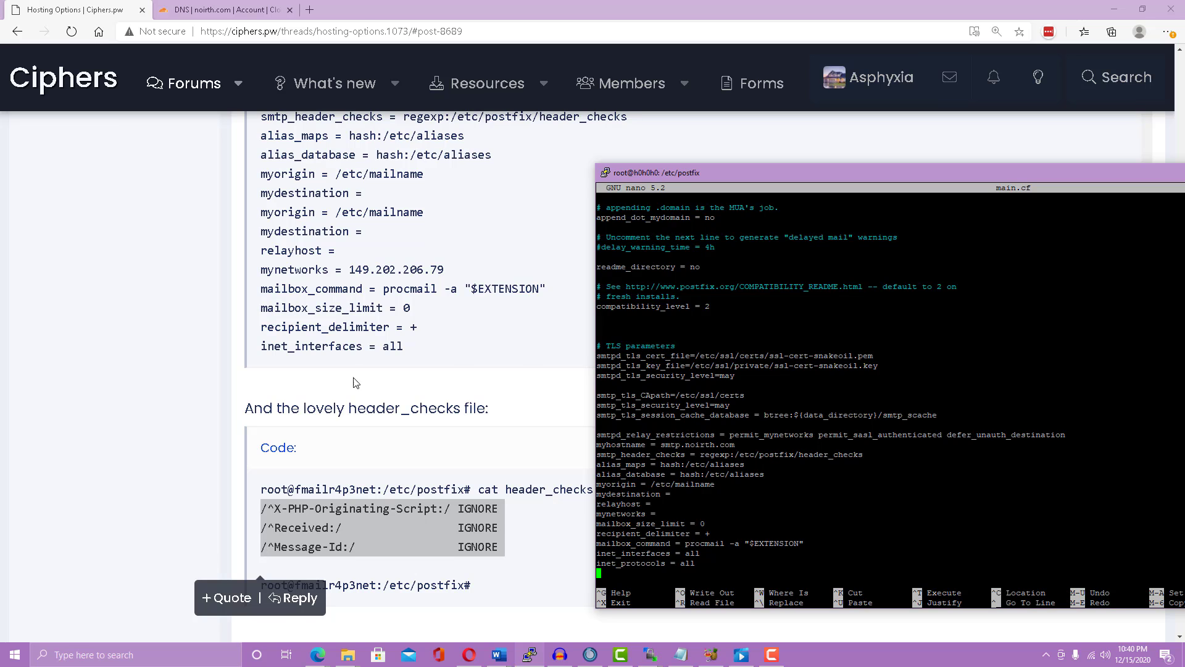
scroll(356, 382, down, 1)
scroll(357, 381, down, 1)
Step: Close main.cf and cancel the stray unfinished directory-change and display commands
click(376, 499)
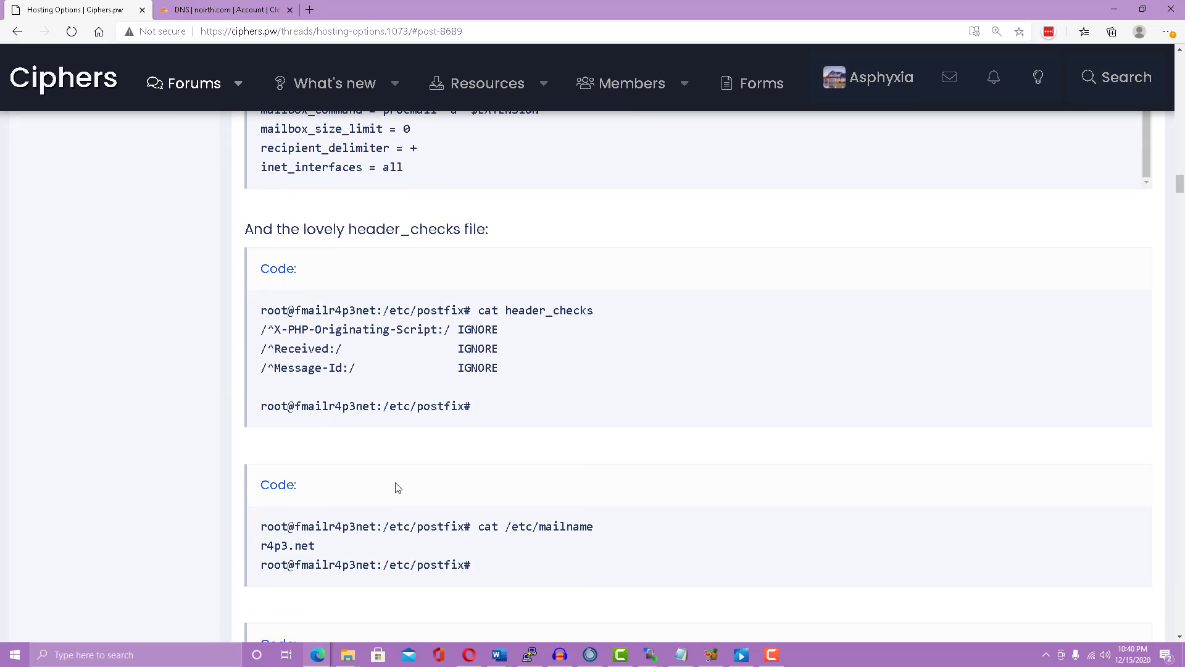
scroll(533, 484, down, 1)
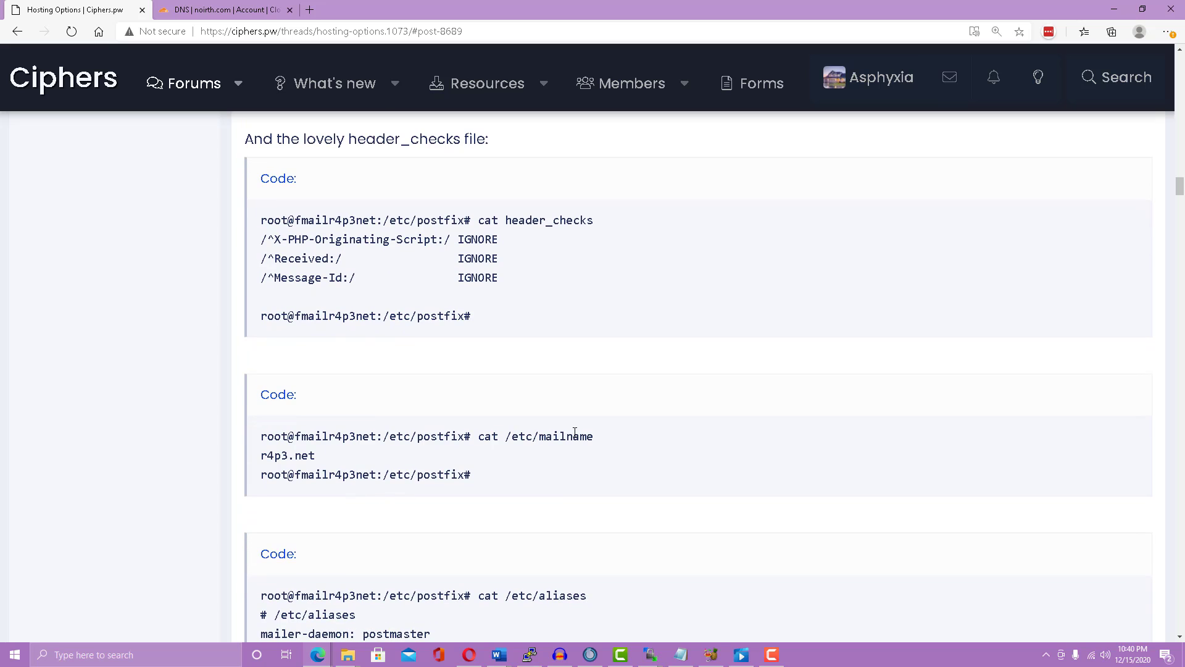
key(alt+Tab)
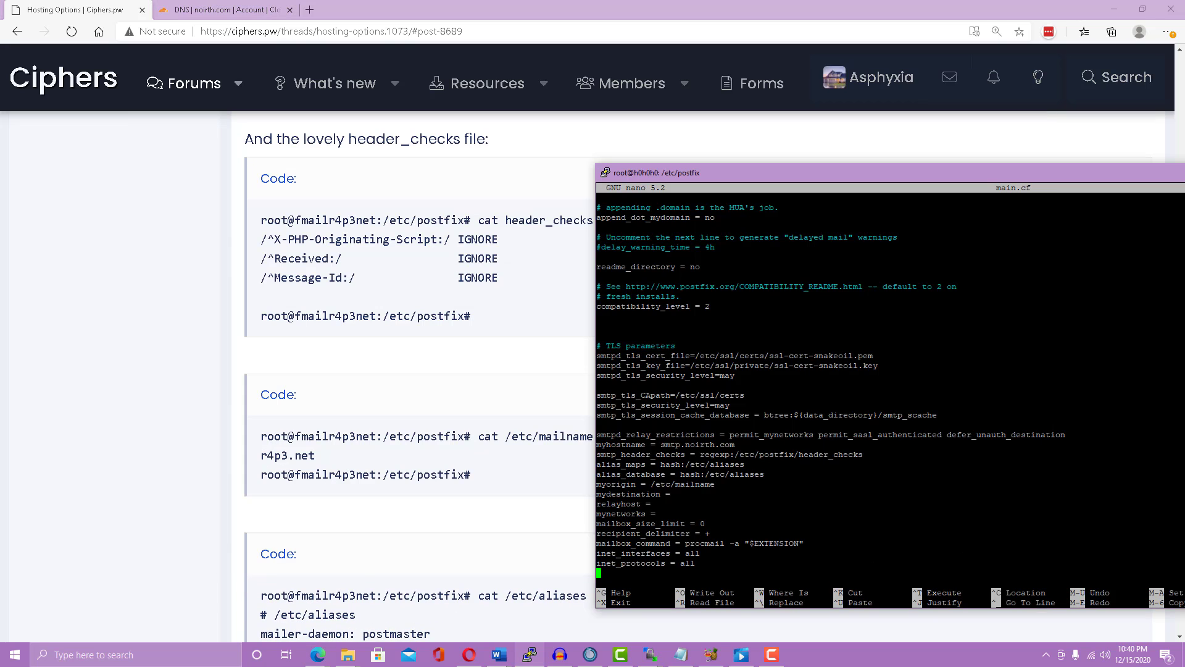
key(ctrl+x)
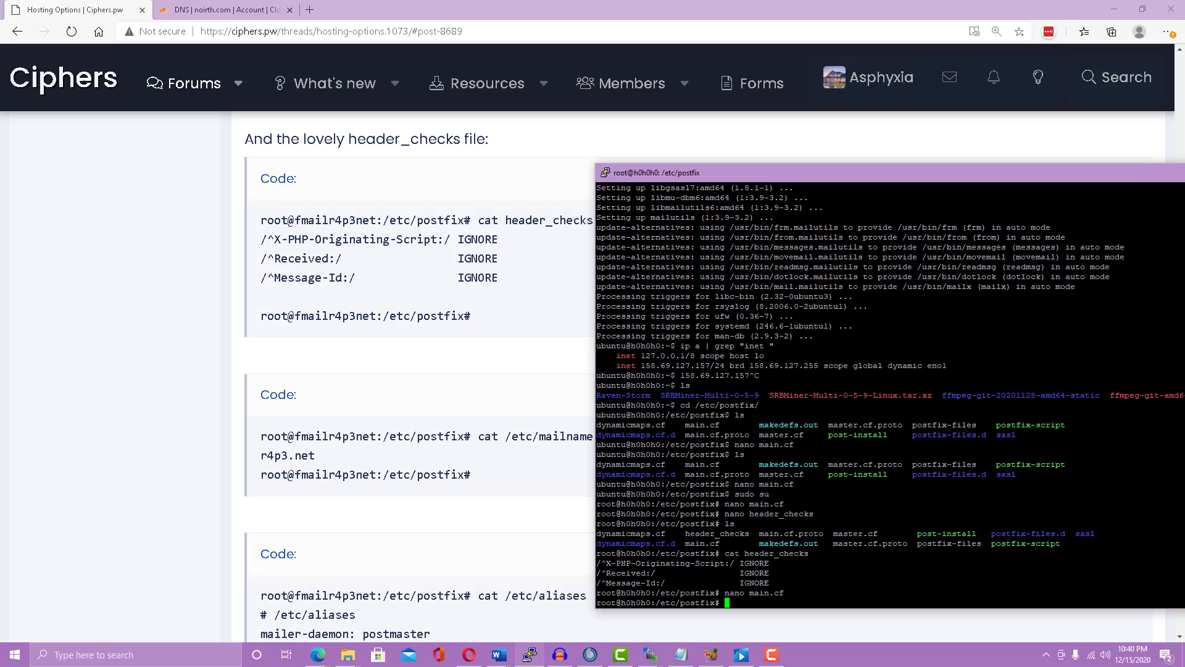
text(cd)
key(ctrl+c)
text(c)
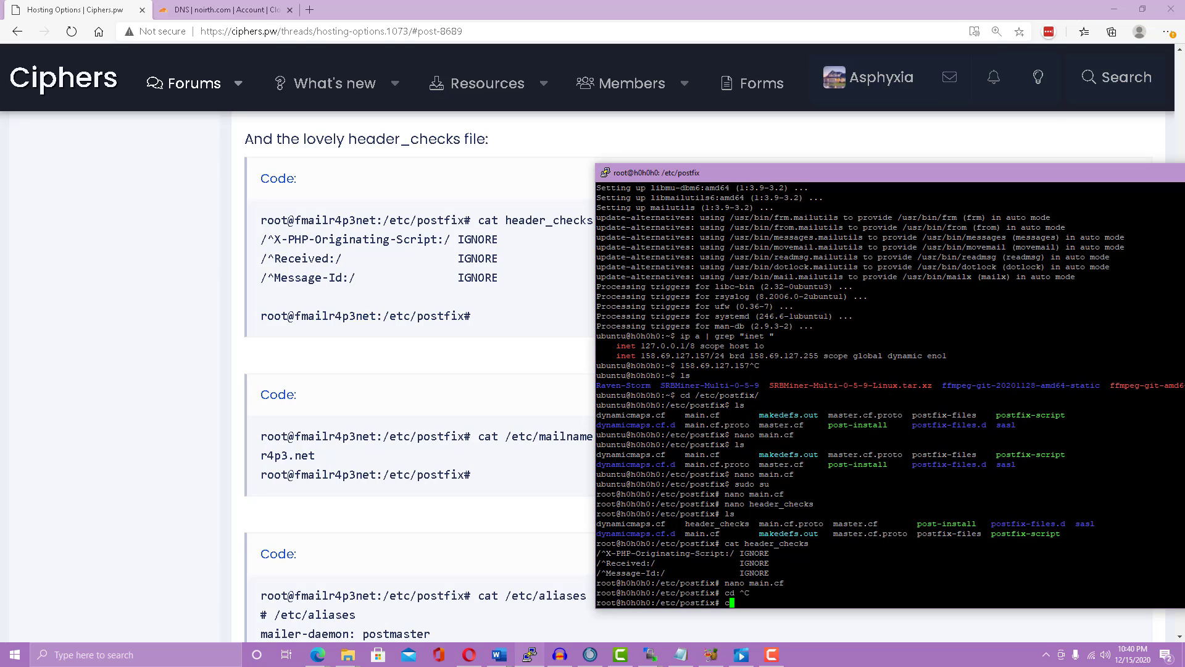
text(at main.cf)
key(ctrl+c)
Step: Copy 'cat /etc/mailname' from the guide and run it, showing smtp.noirth.com
click(545, 424)
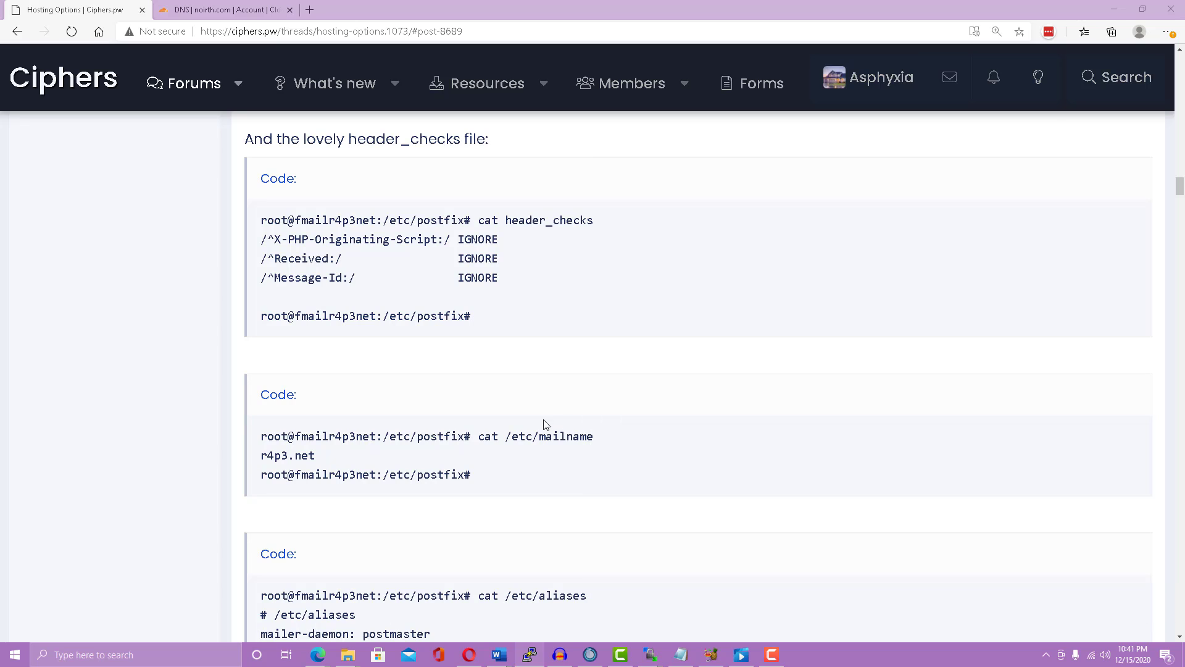
mouse_move(601, 441)
mouse_down()
mouse_move(504, 448)
mouse_move(480, 436)
mouse_up()
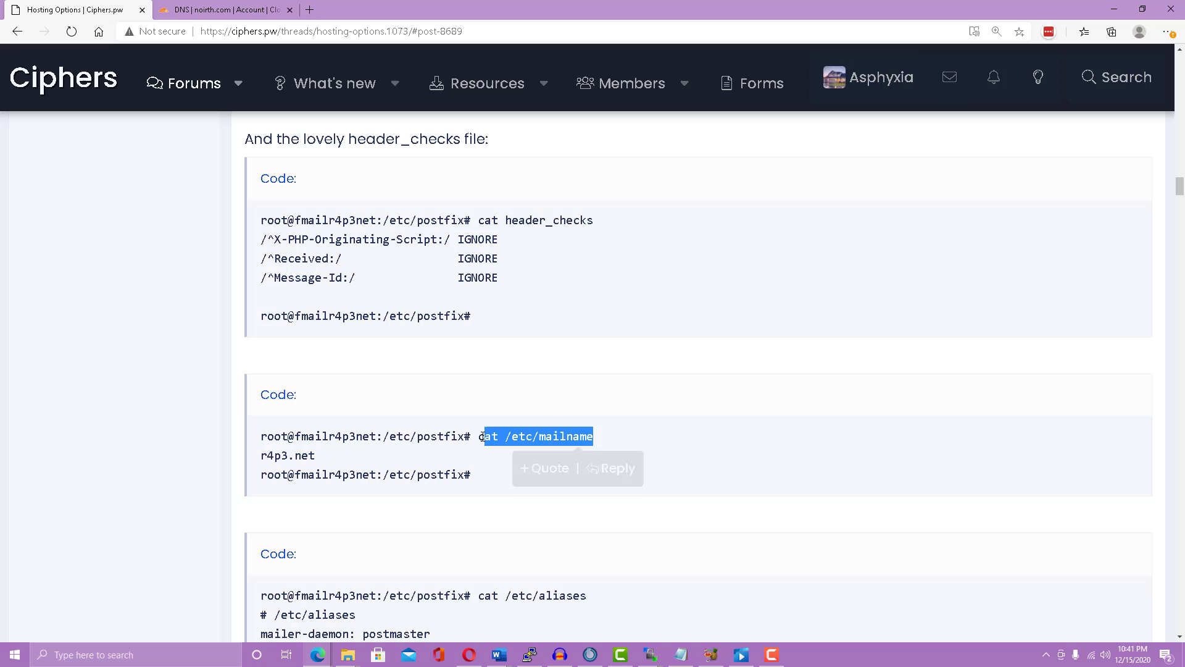
key(ctrl+c)
key(alt+Tab)
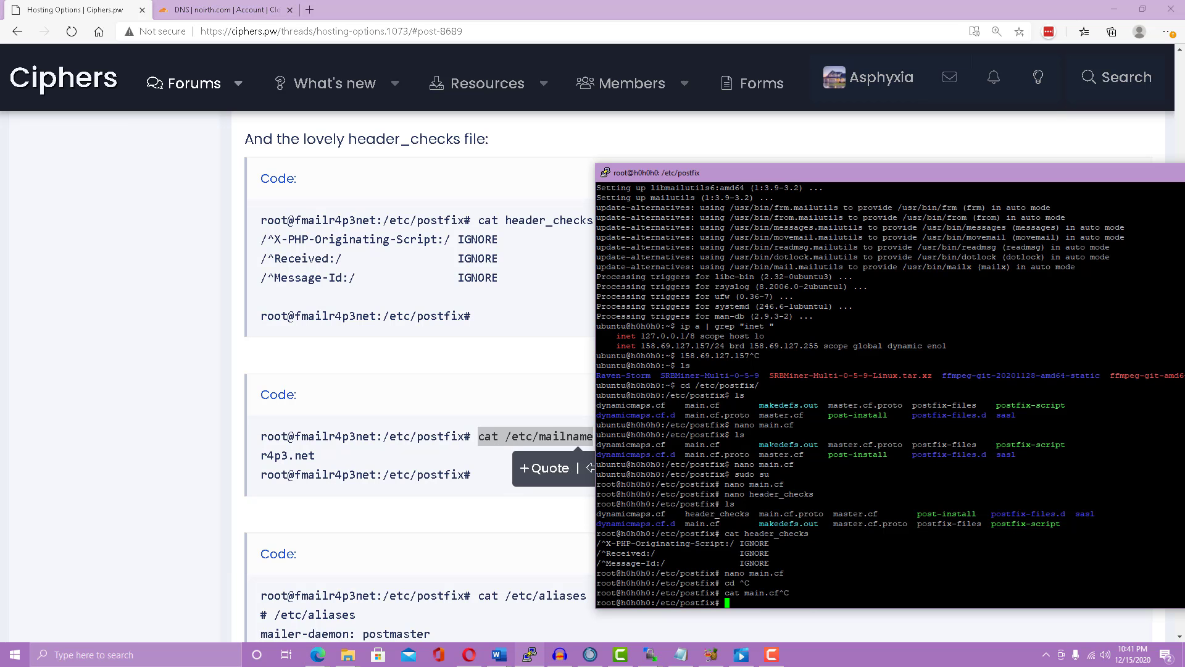
key(shift+Insert)
key(Return)
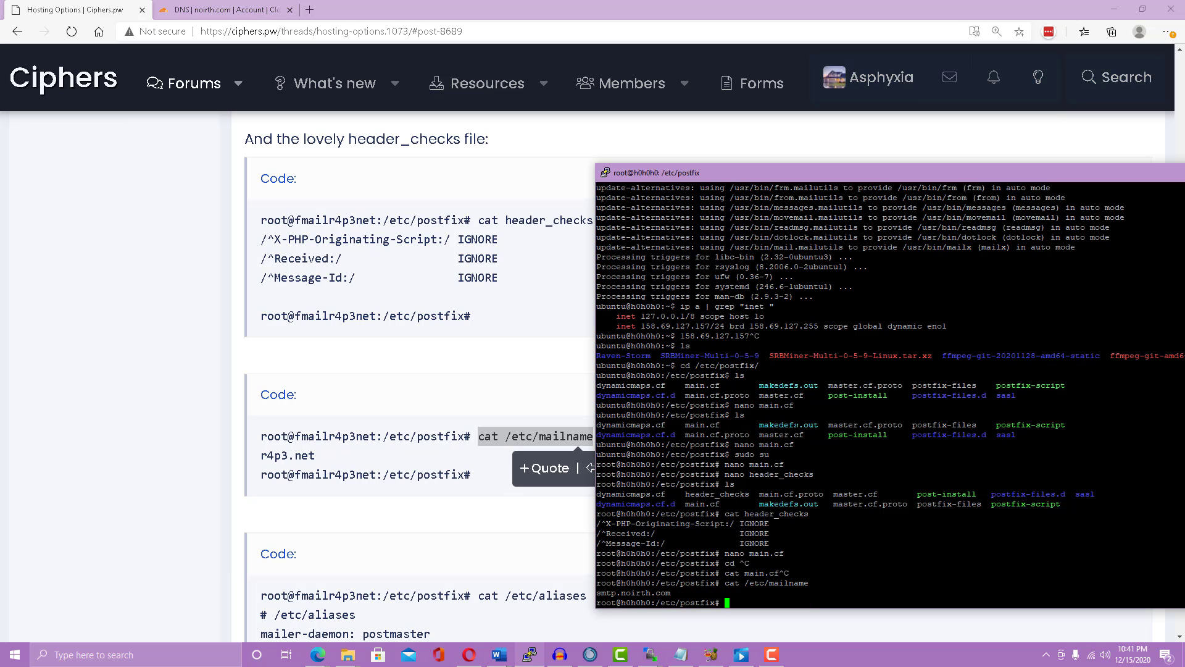
text(nano)
text( /etc/mail)
Step: Discard a mistaken empty nano file and open /etc/mailname for editing
key(Return)
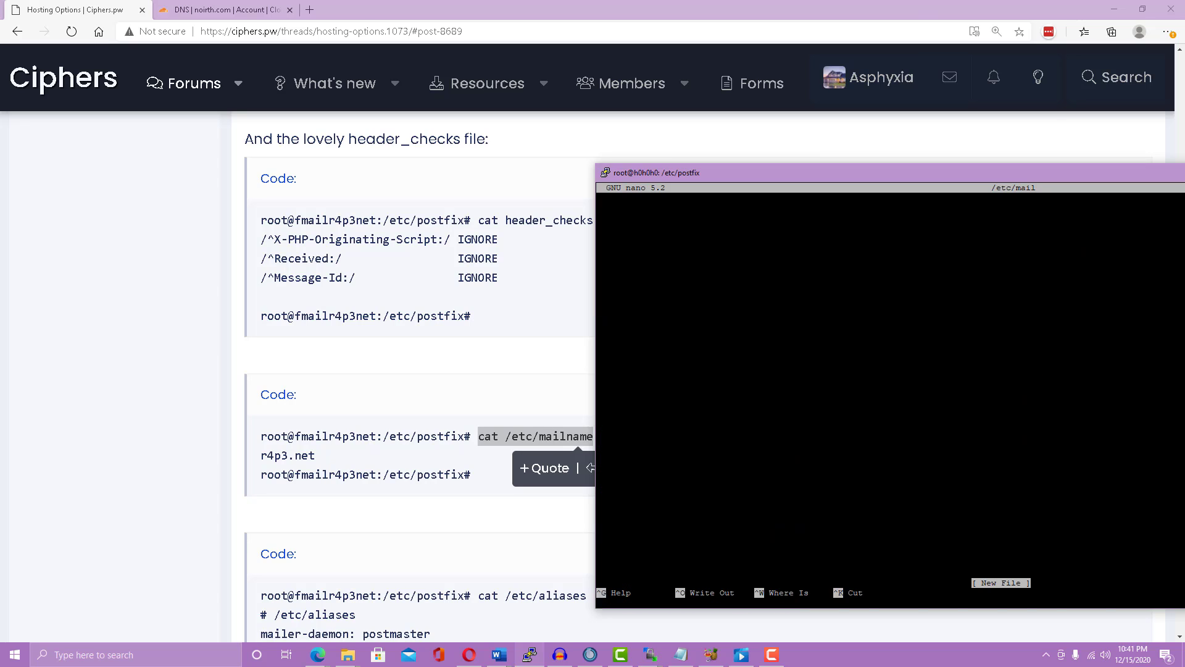
key(ctrl+x)
key(Up)
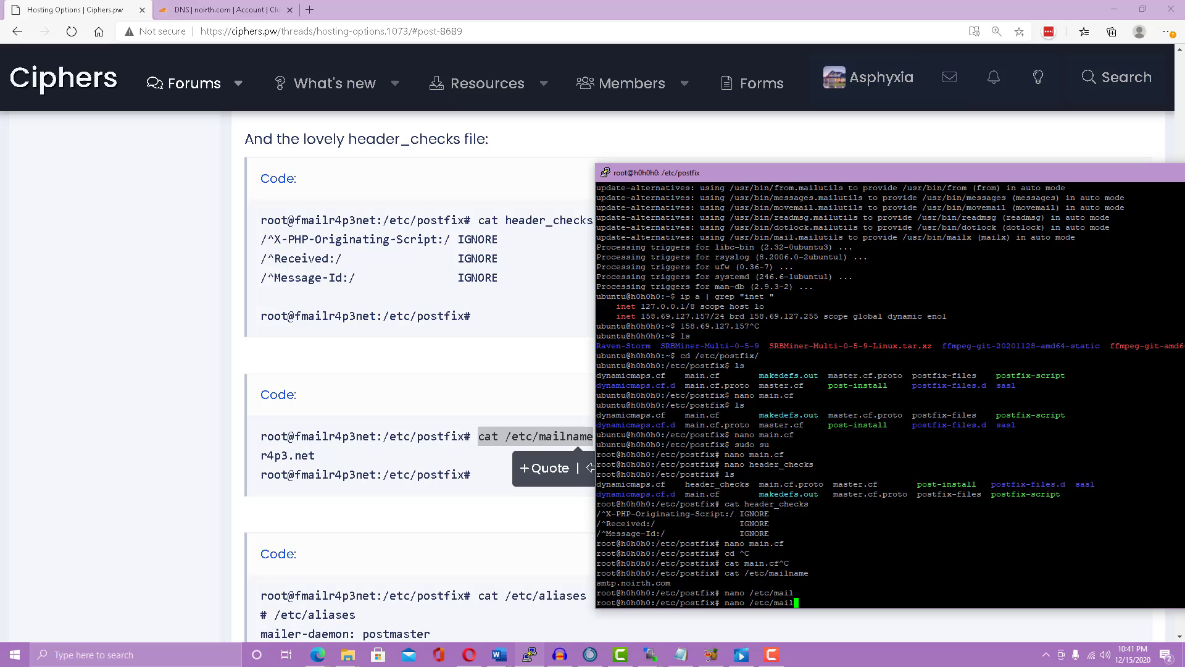
text(name)
key(Return)
Step: Replace the old hostname with r4p3.net and save /etc/mailname
key(Right)
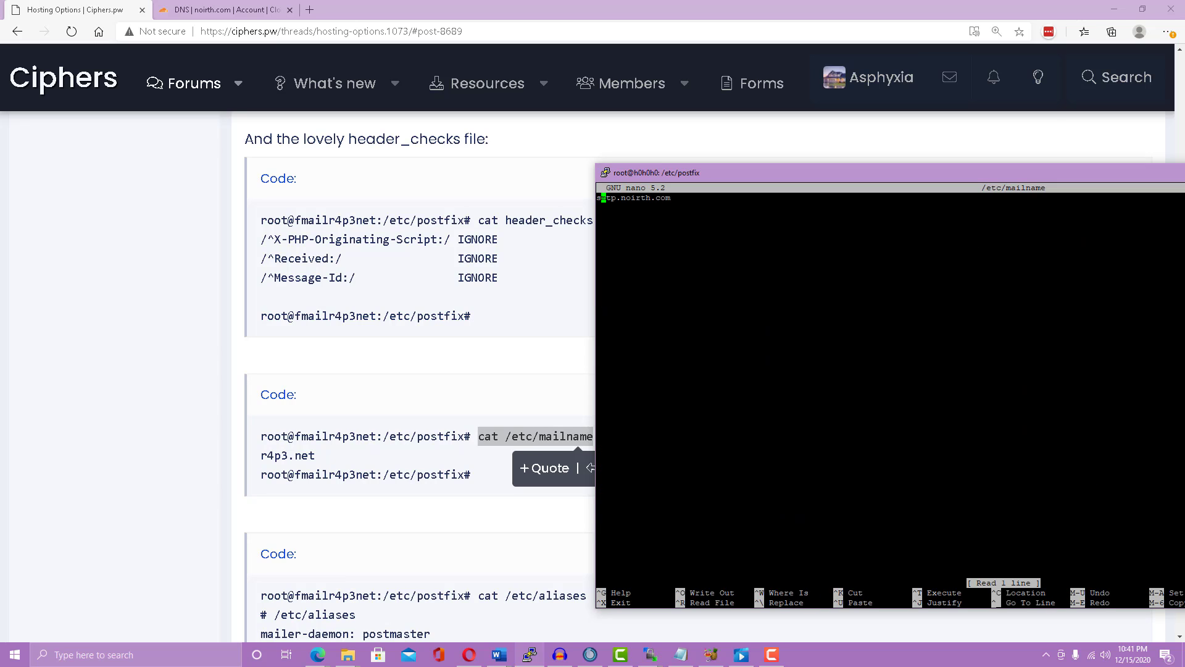
key(Right)
key(Right)
key(Right)
key(Right)
key(Right)
key(Right)
key(Right)
key(Right)
key(Right)
key(Right)
key(Left)
key(BackSpace)
key(BackSpace)
key(BackSpace)
key(BackSpace)
key(BackSpace)
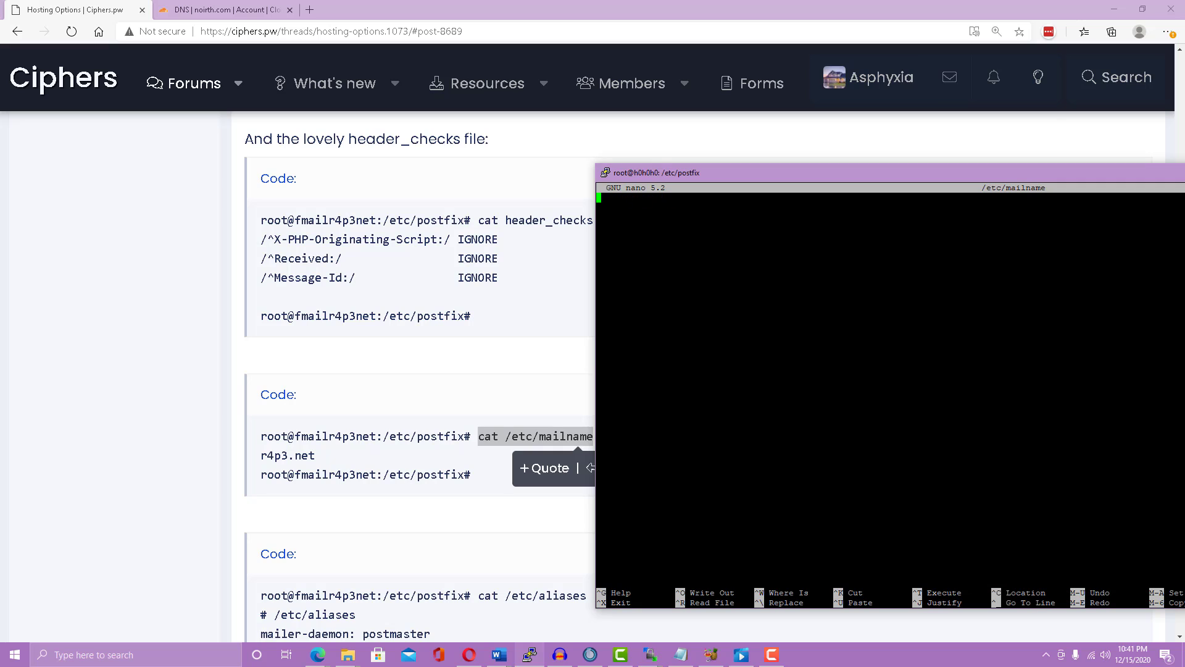
text(r4p3.net)
key(Return)
key(ctrl+x)
key(y)
key(Return)
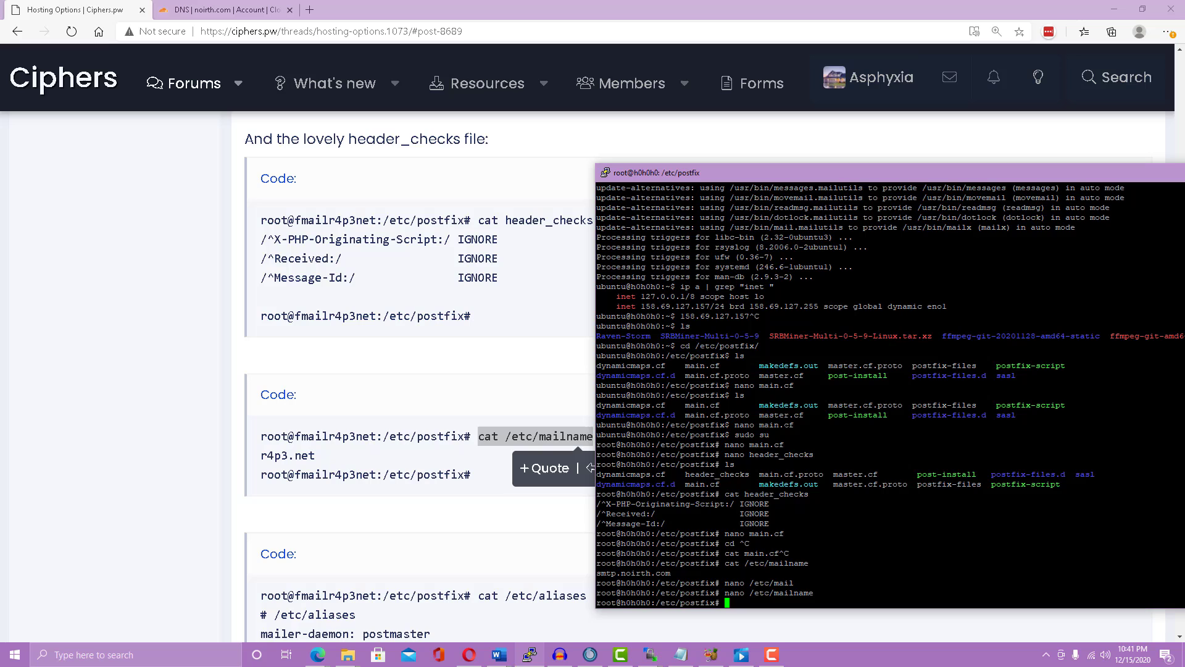
Step: Copy 'cat /etc/aliases' from the guide and run it, showing postmaster: root
click(411, 478)
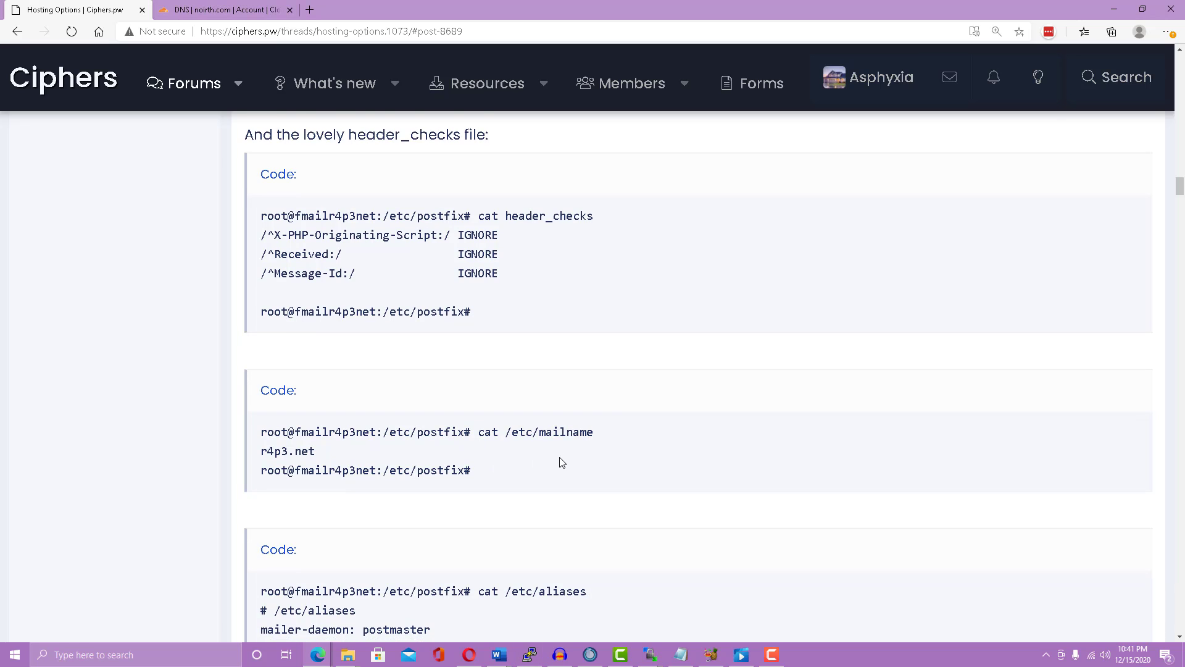
scroll(559, 461, down, 2)
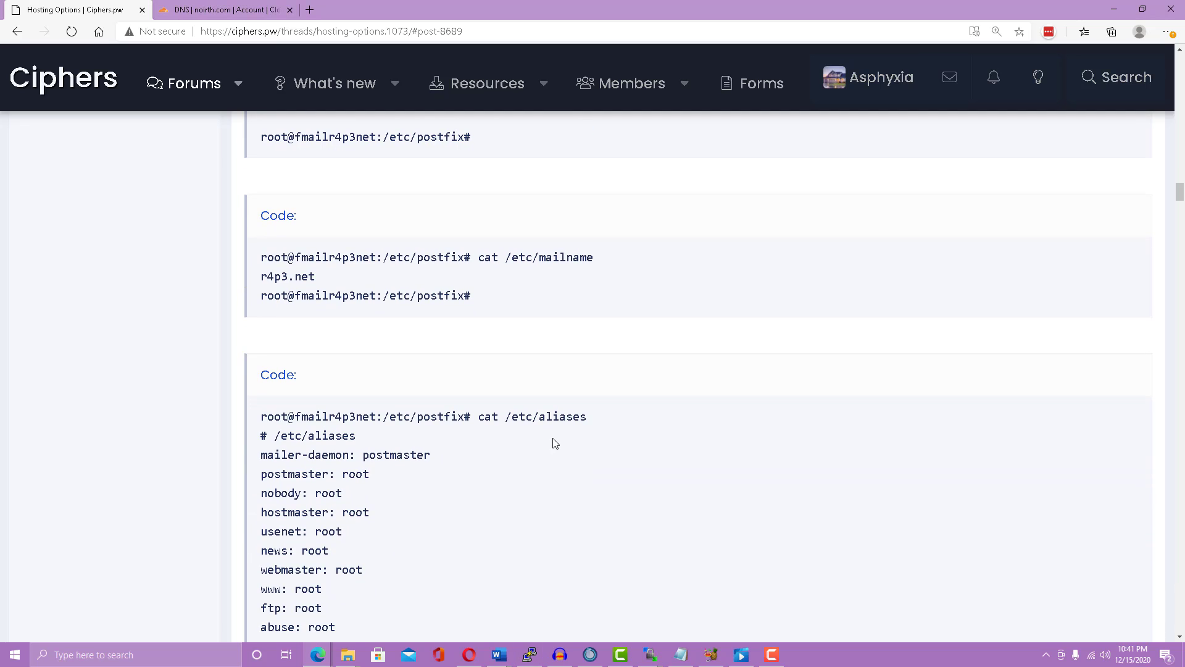
scroll(542, 430, down, 1)
scroll(493, 391, down, 1)
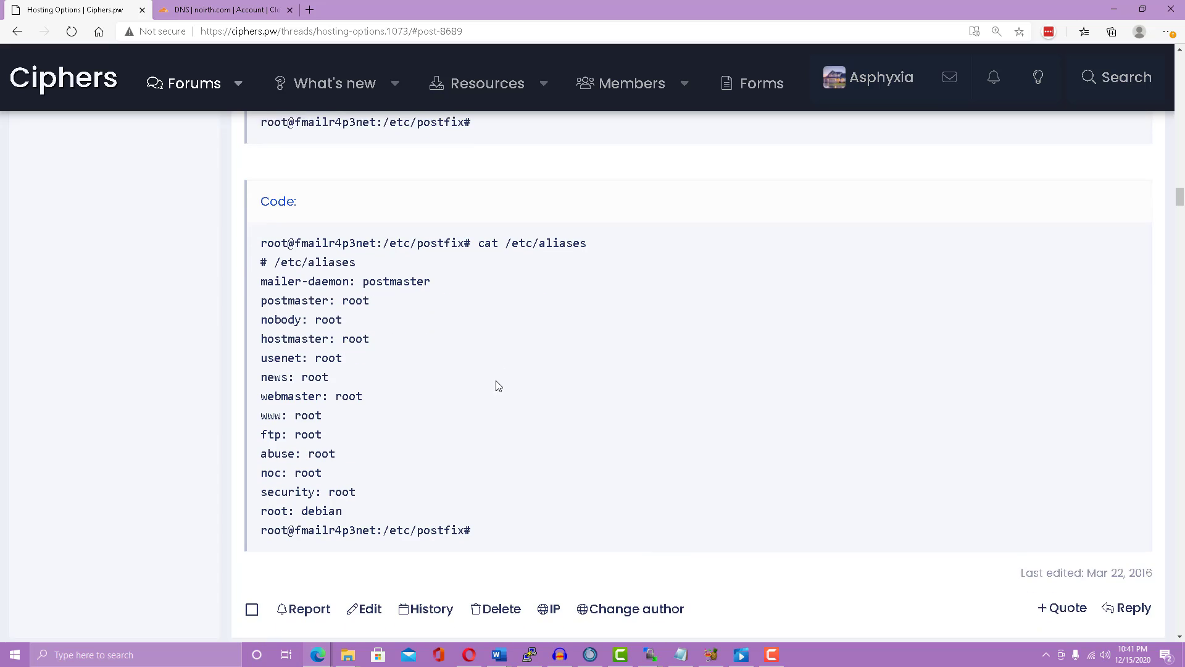
scroll(503, 382, up, 1)
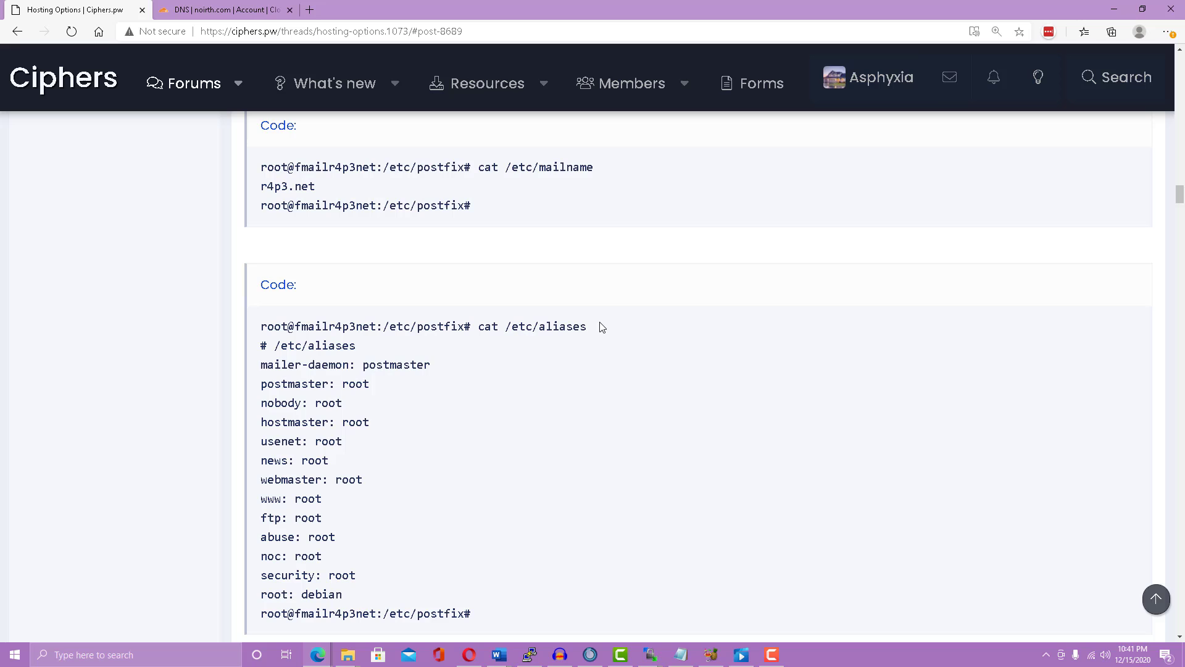
drag(602, 328, 478, 326)
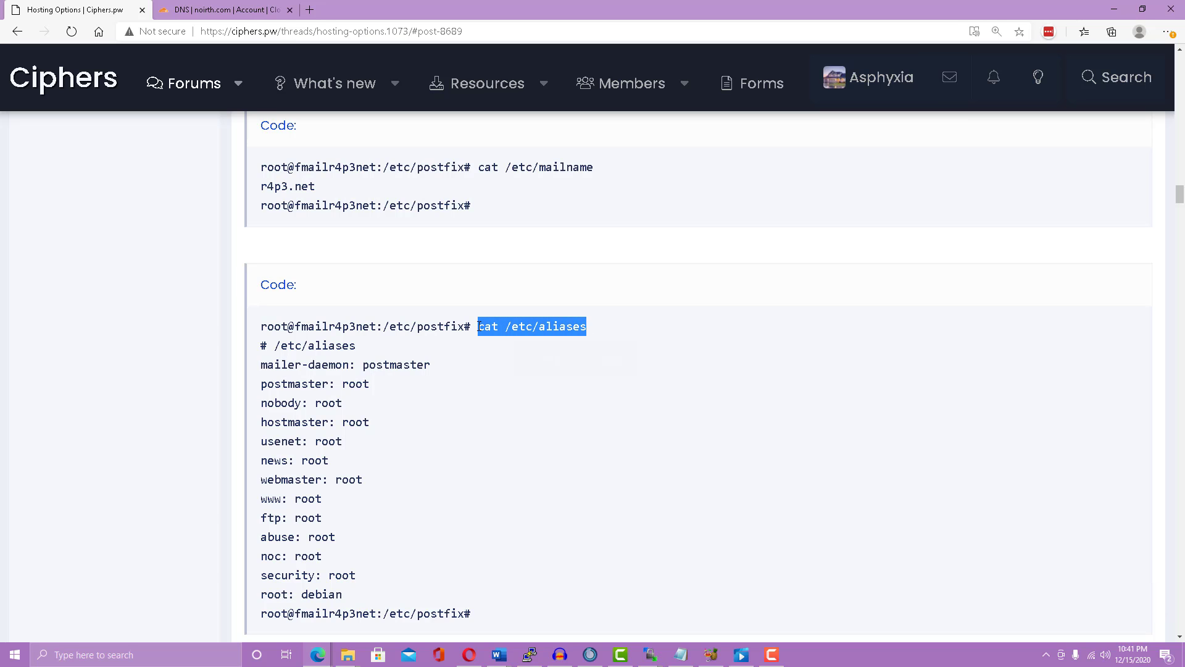
key(ctrl+c)
key(alt+Tab)
key(shift+Insert)
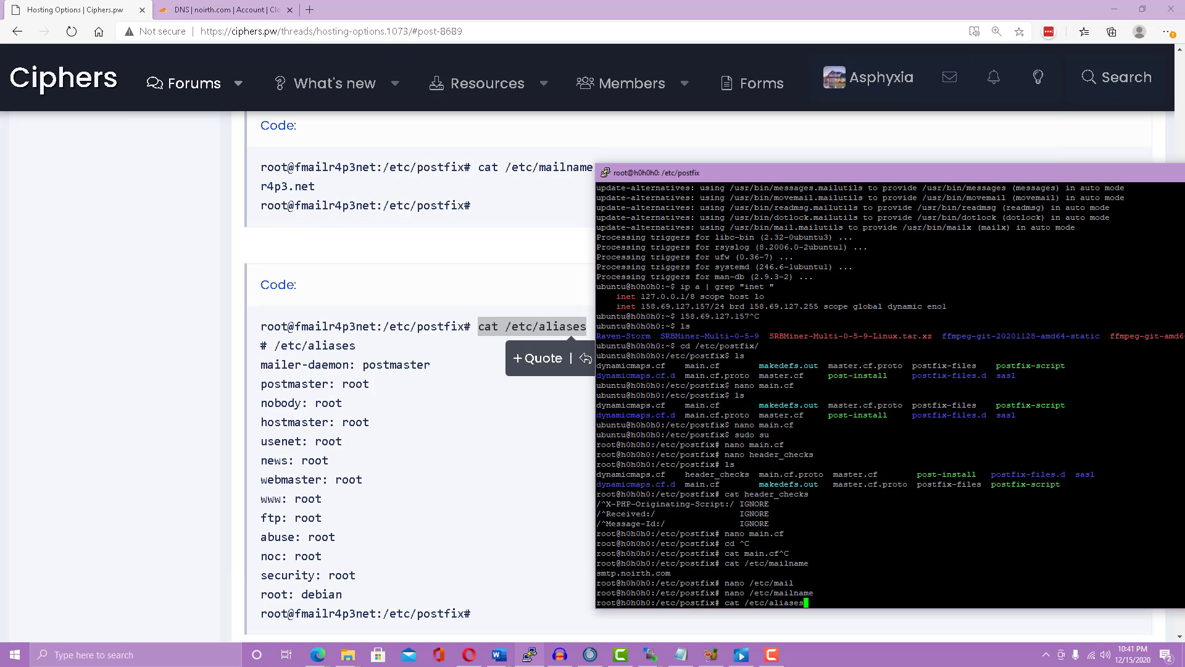
key(Return)
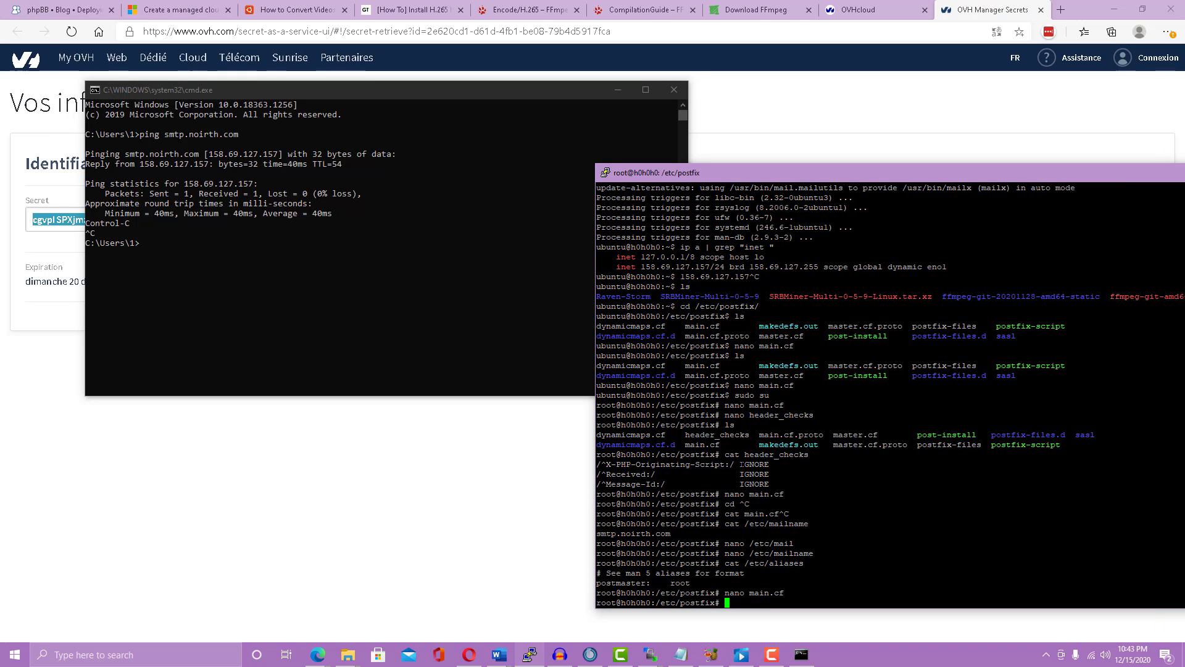
text(service post)
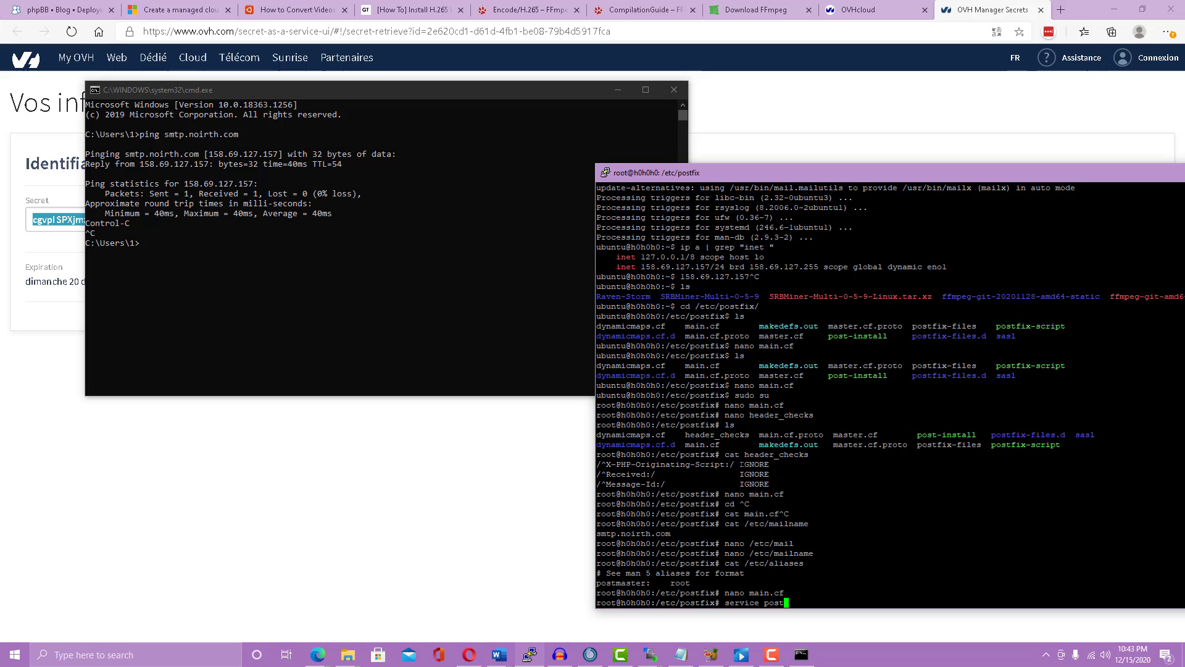
text(fix restart)
Step: Run 'service postfix restart' and 'nmap localhost', confirming ports 22 and 25 are open
key(Return)
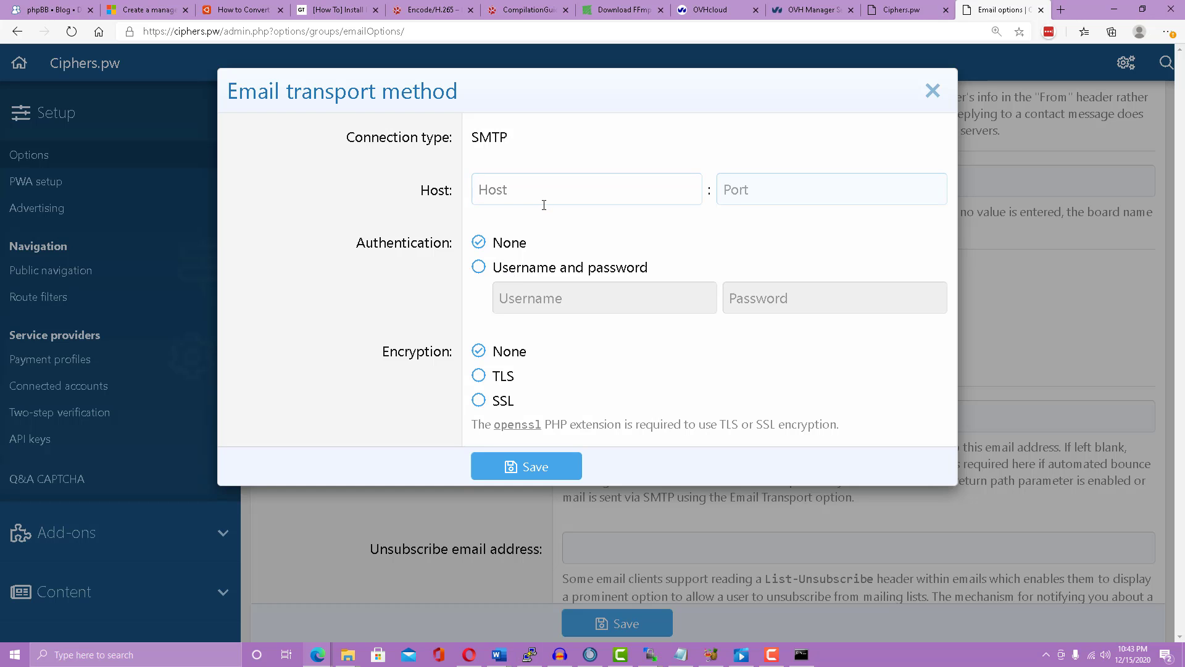
click(529, 654)
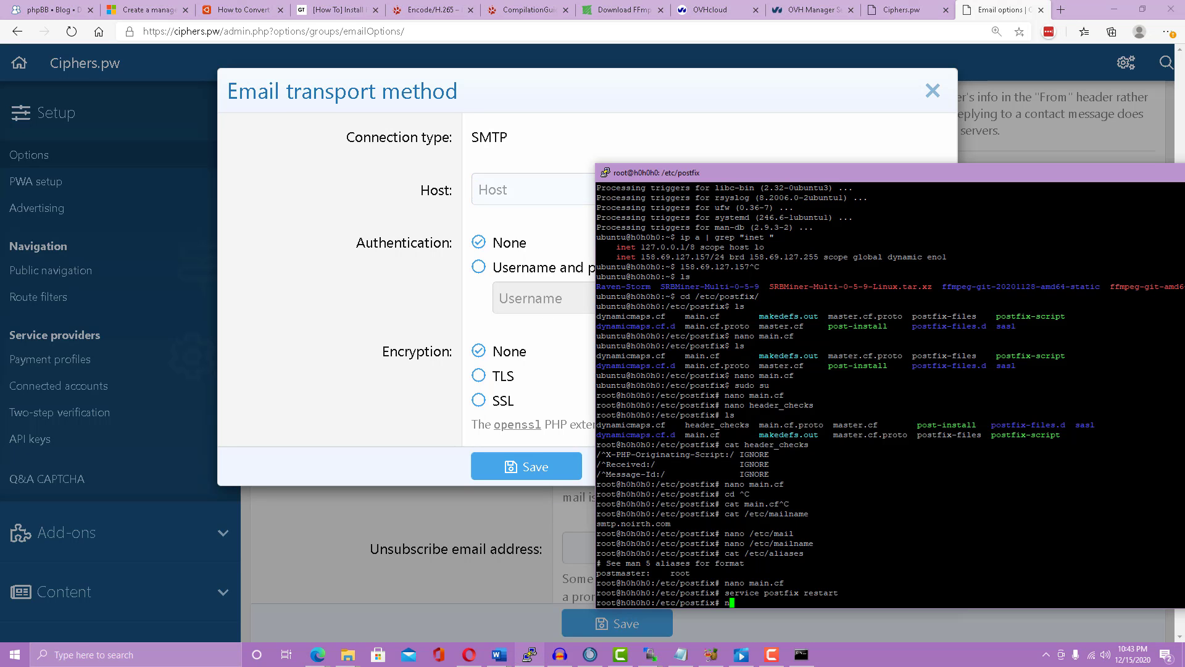
text(map localhost)
key(Return)
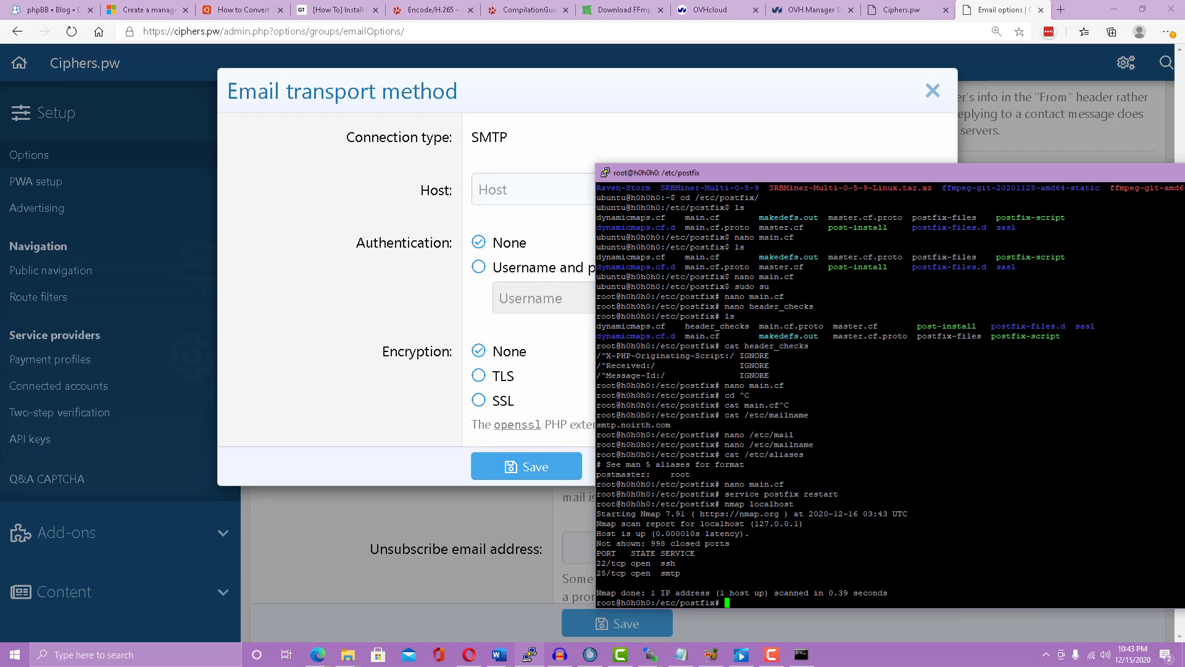
Step: Set SMTP host smtp.noirth.com and port 25 in XenForo, then allow port 22 in UFW
click(519, 211)
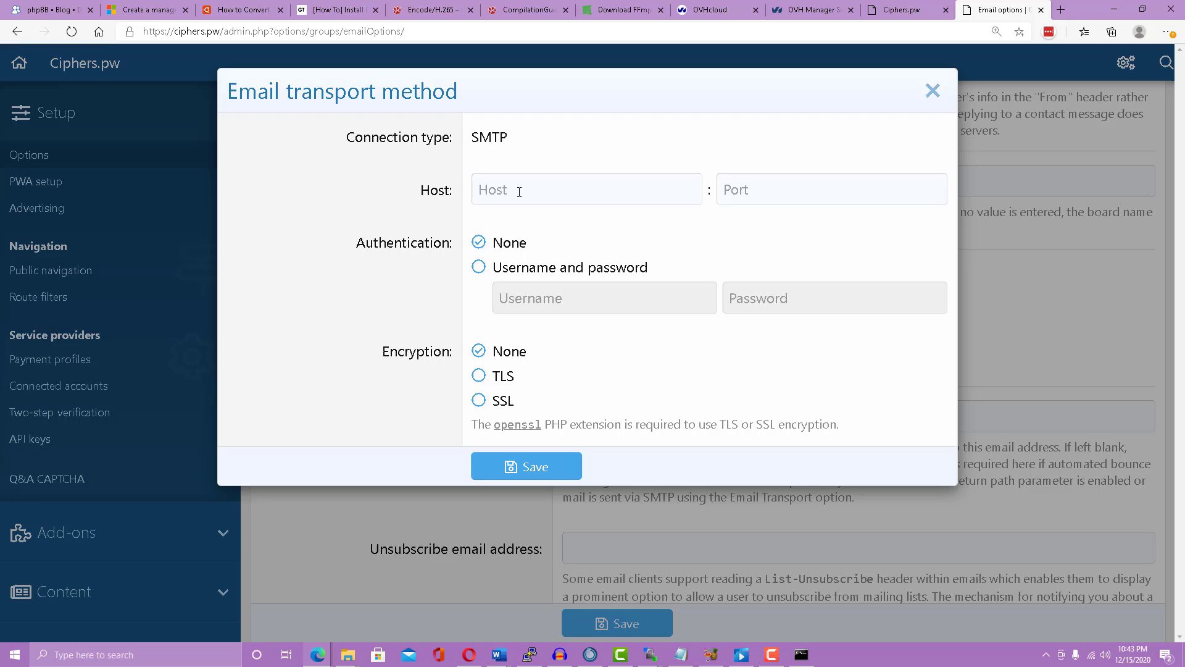
text(s,t[)
key(ctrl+a)
text(smtp.noirth)
text(.com)
key(Tab)
text(2)
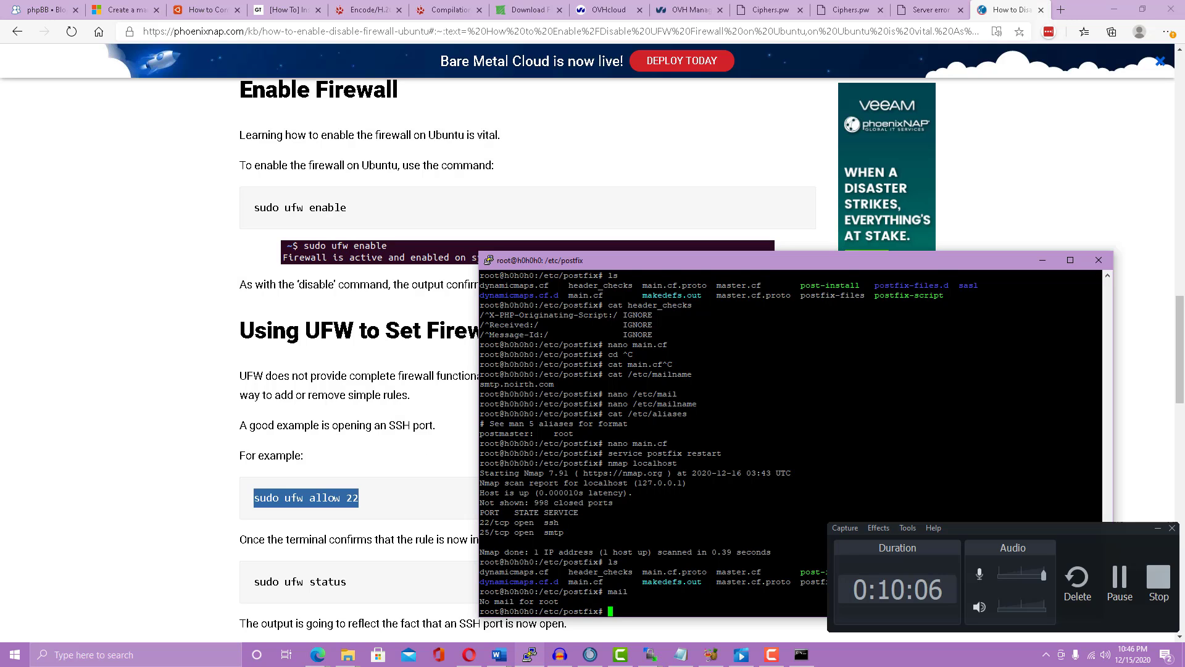
key(Return)
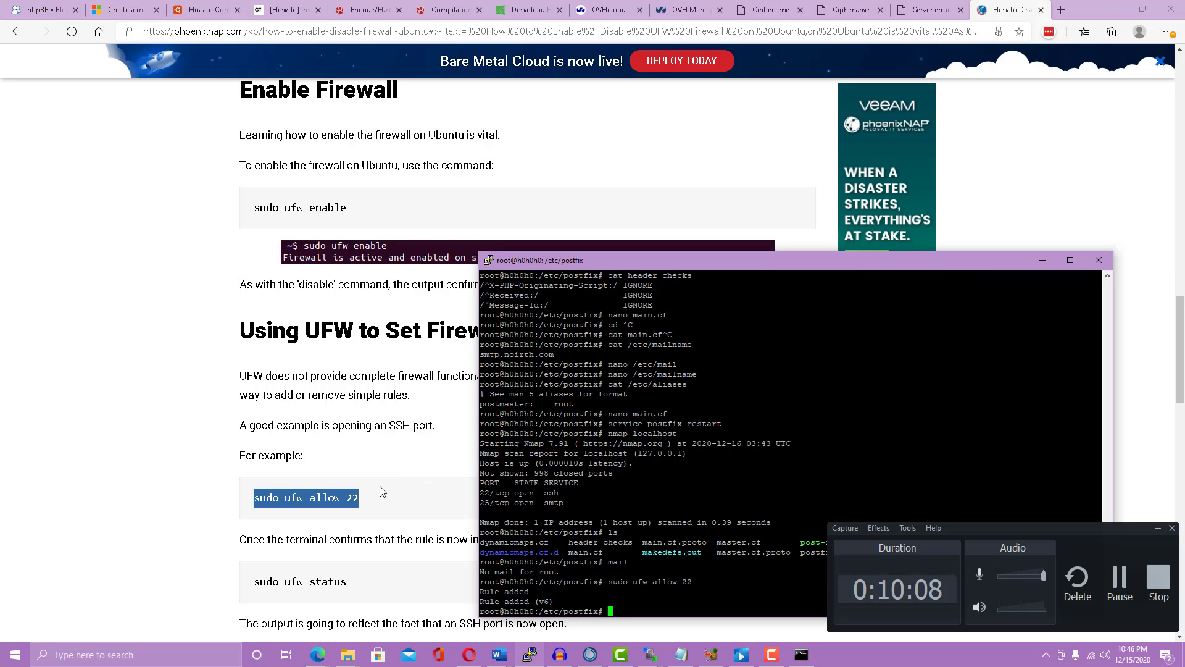
Step: Add a UFW rule allowing port 25, then enable the firewall and confirm
key(Up)
key(BackSpace)
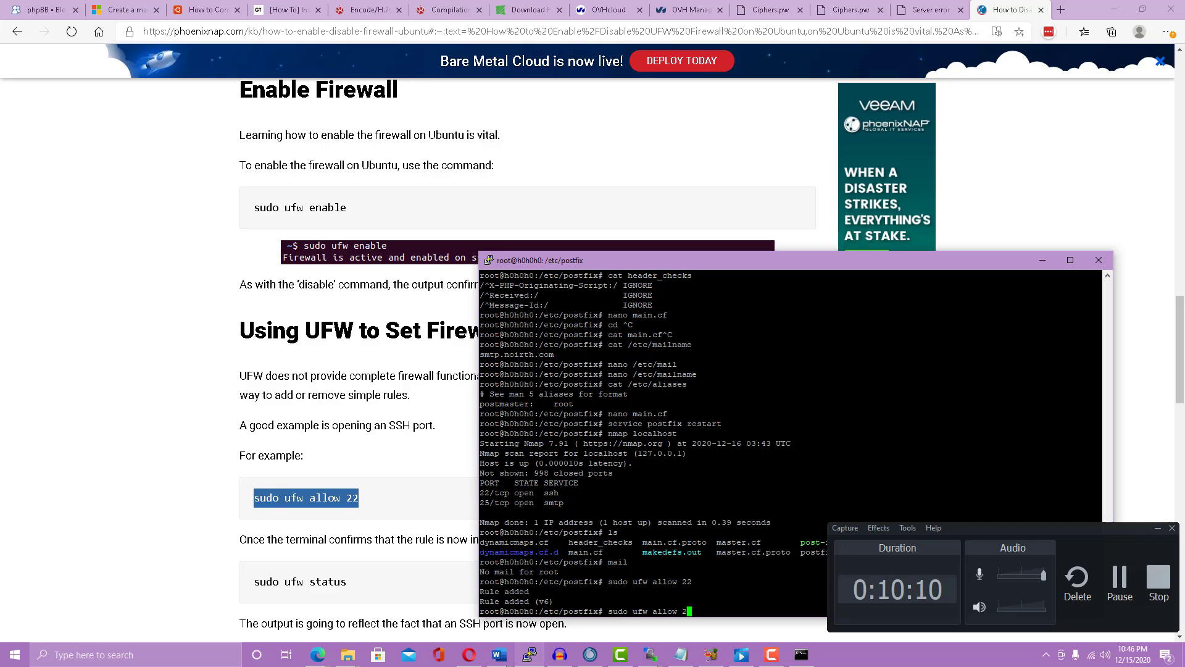
text(5)
key(Return)
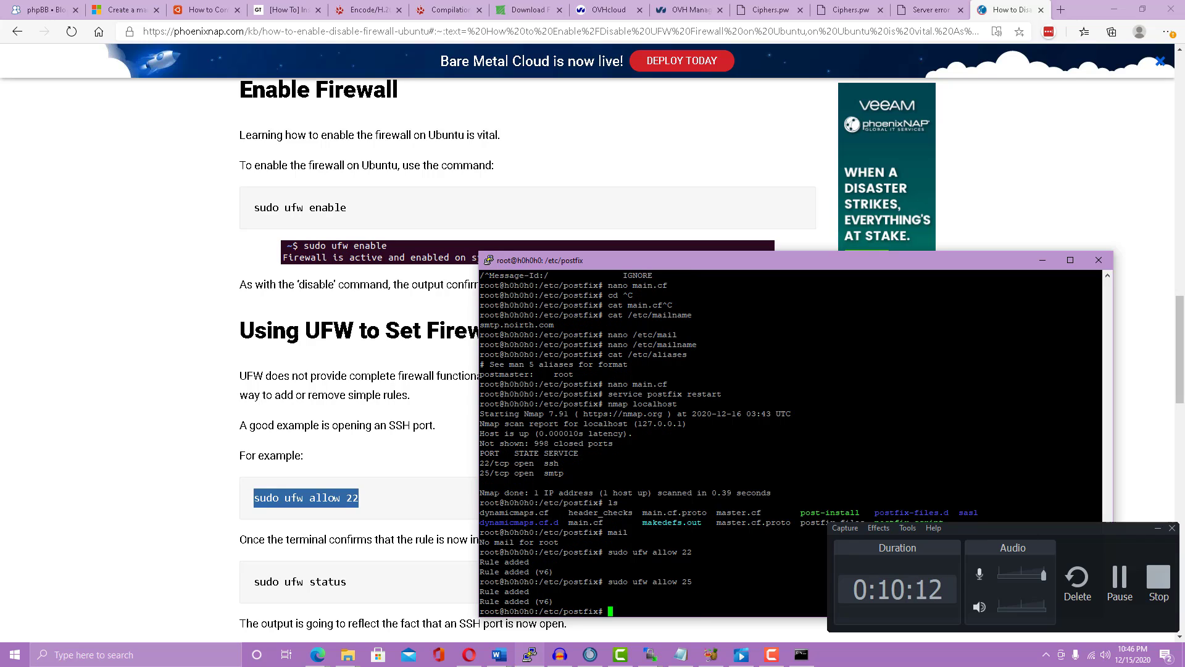
drag(347, 208, 254, 208)
click(525, 434)
right_click(525, 434)
key(Return)
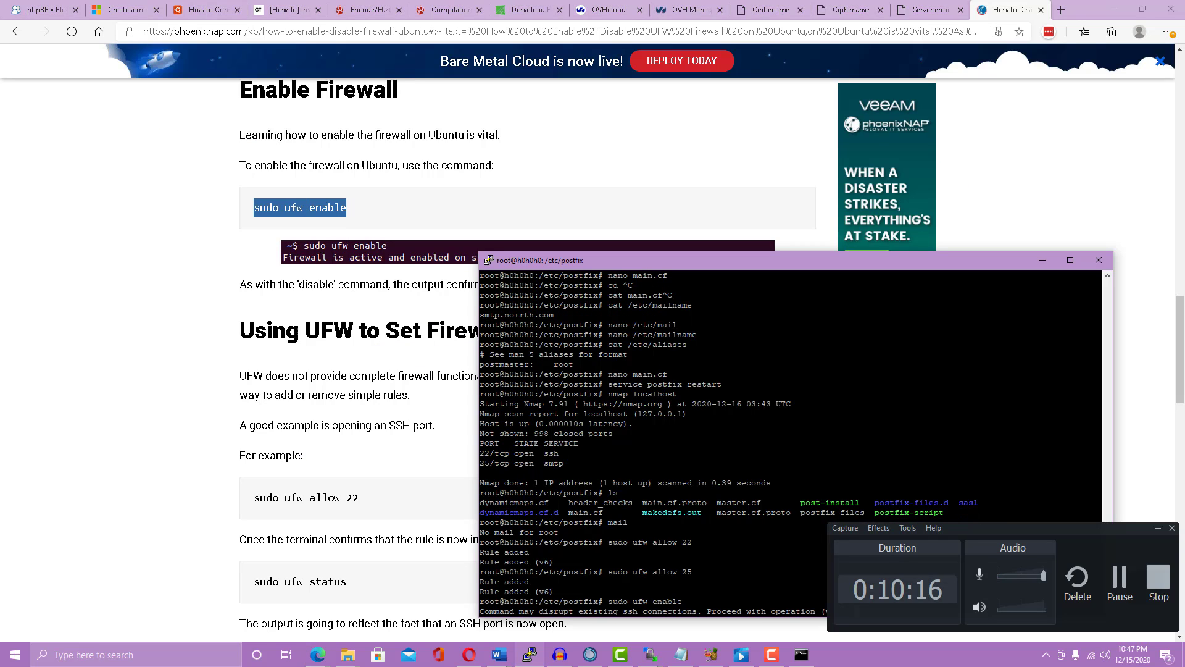
drag(686, 268, 518, 226)
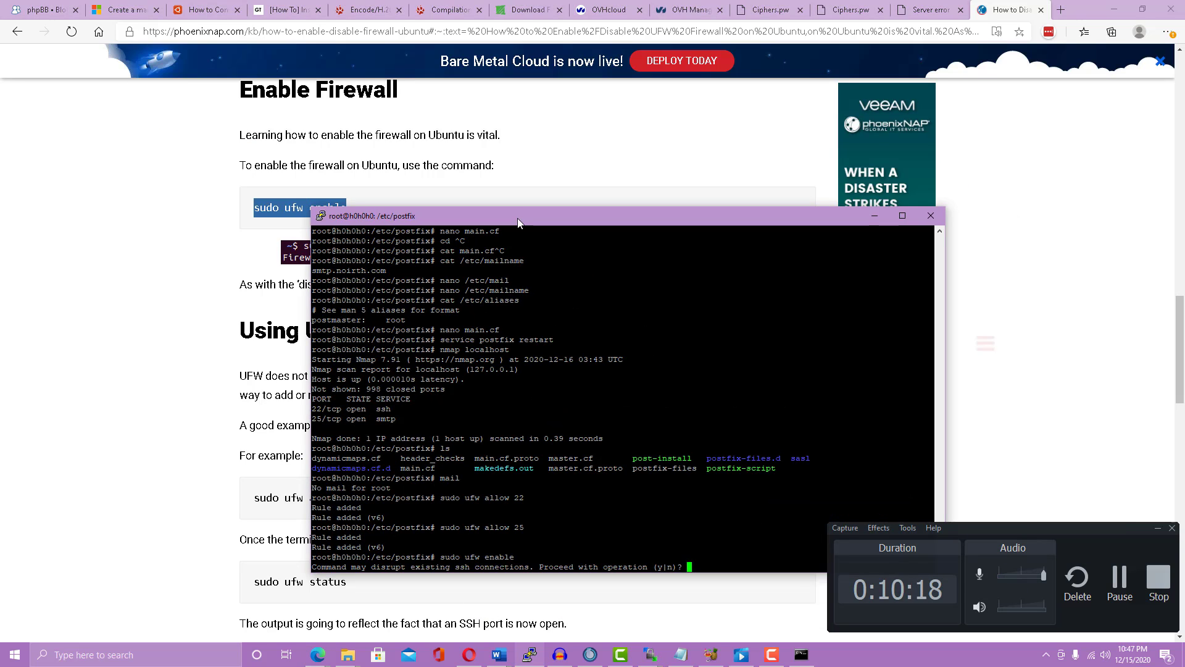
text(y)
key(Return)
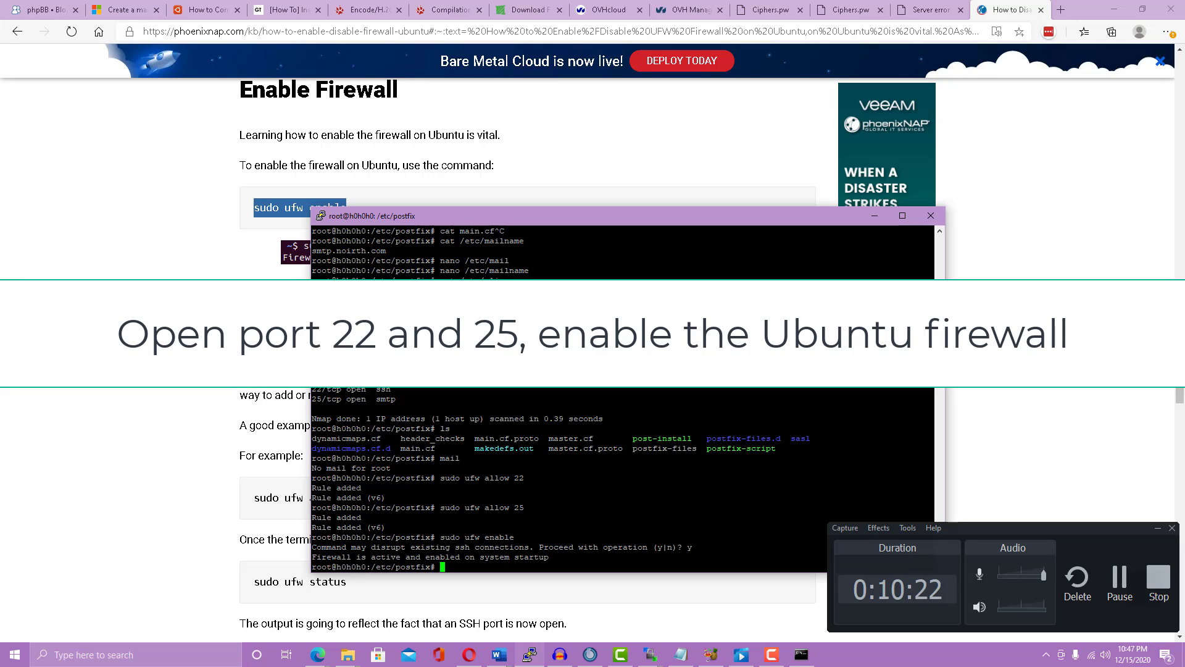
Step: Check ufw status and run nmap localhost to confirm ssh and smtp are open
click(184, 466)
double_click(294, 581)
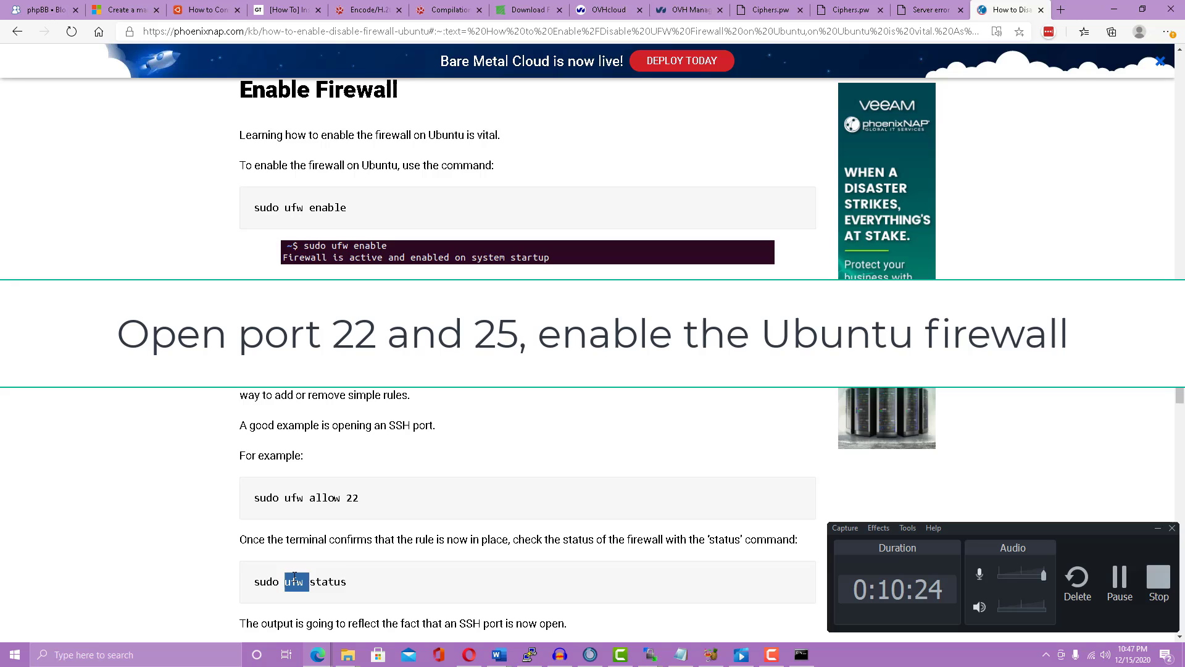
click(294, 580)
key(alt+Tab)
text(sudo ufw status)
key(Return)
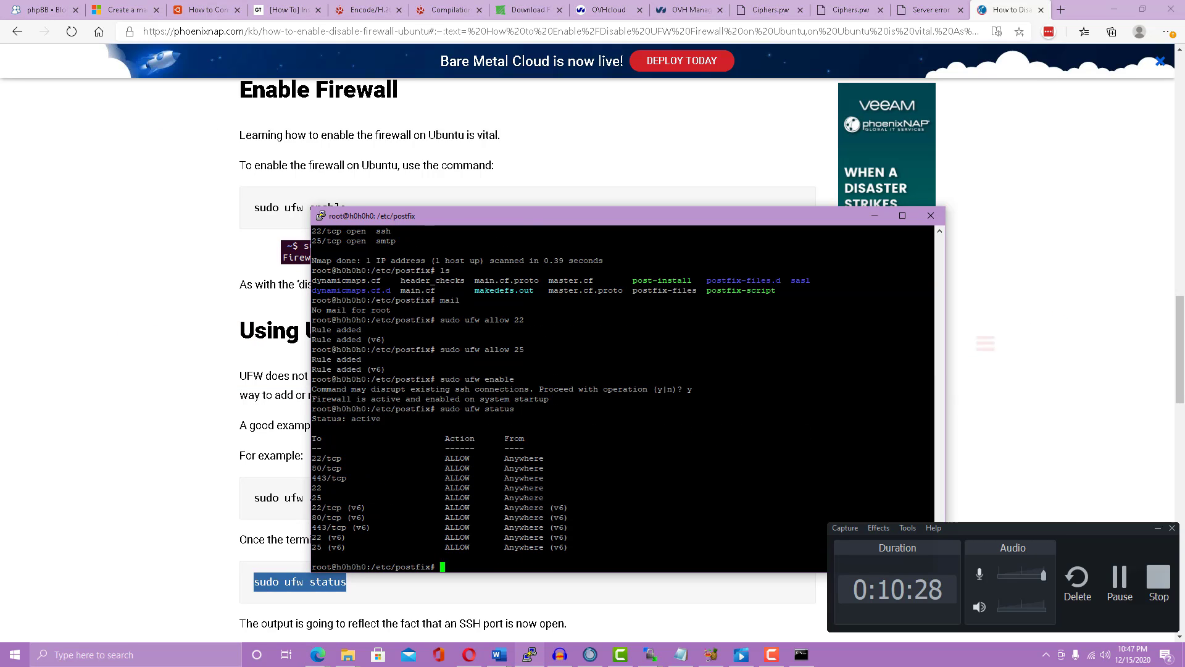
text(nmap localhos)
text(t)
key(Return)
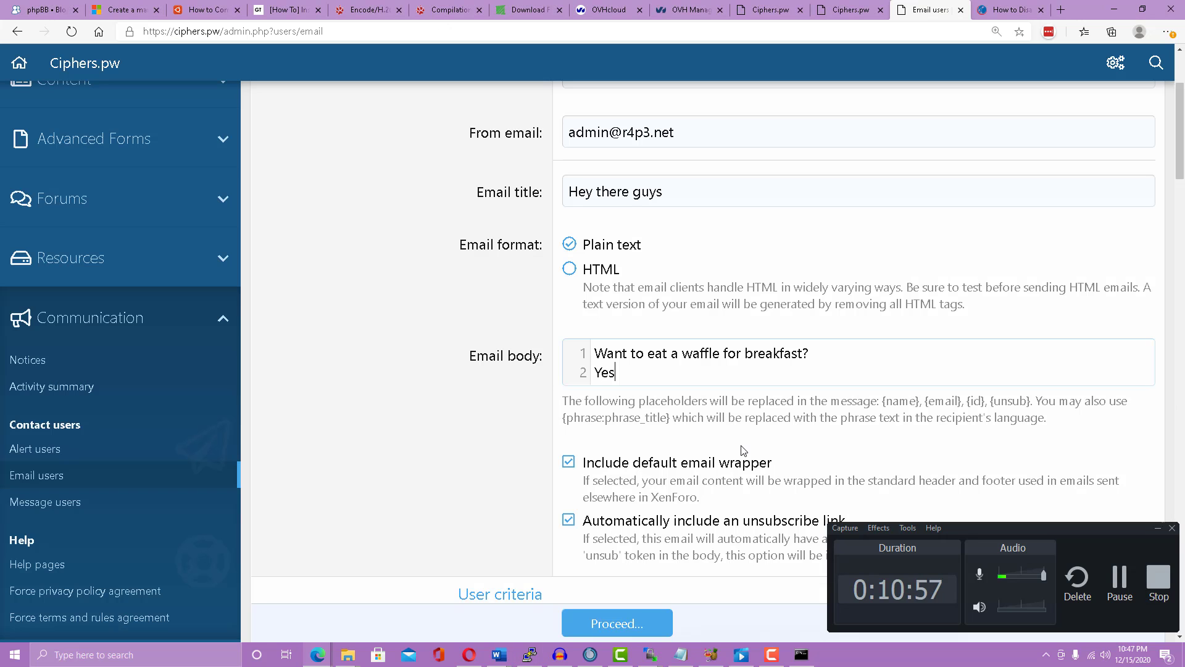
text(.)
scroll(742, 451, down, 3)
click(618, 624)
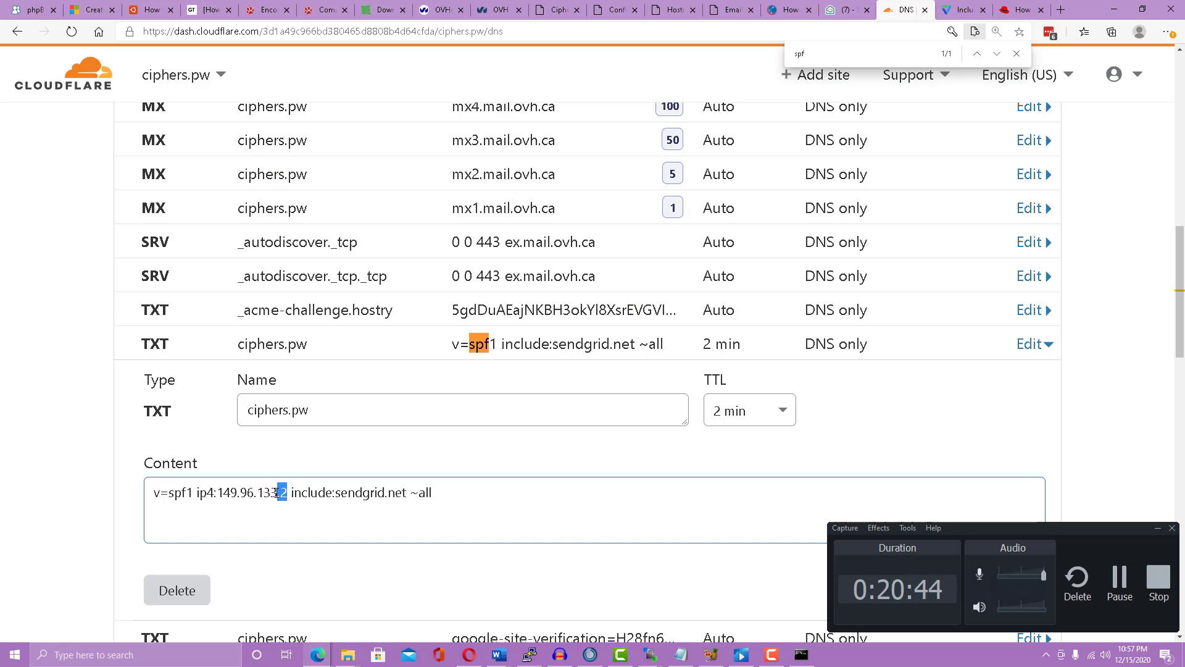
Step: List the server's addresses with ip a and copy the IP 158.69.127.157
drag(276, 492, 217, 492)
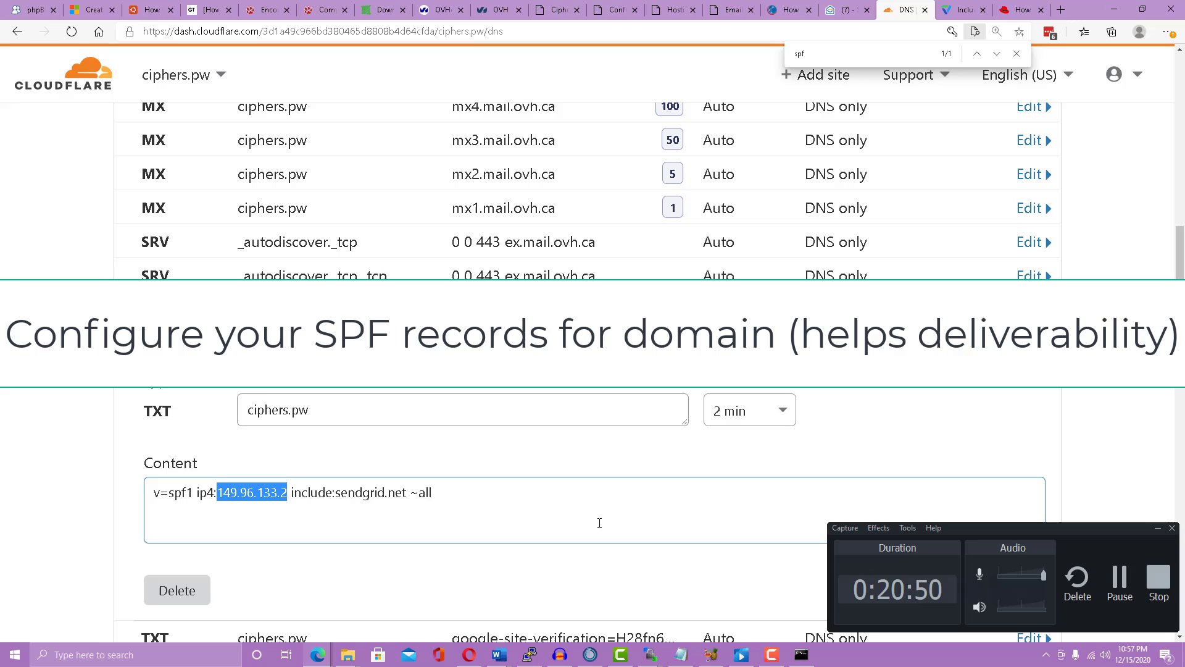
click(529, 654)
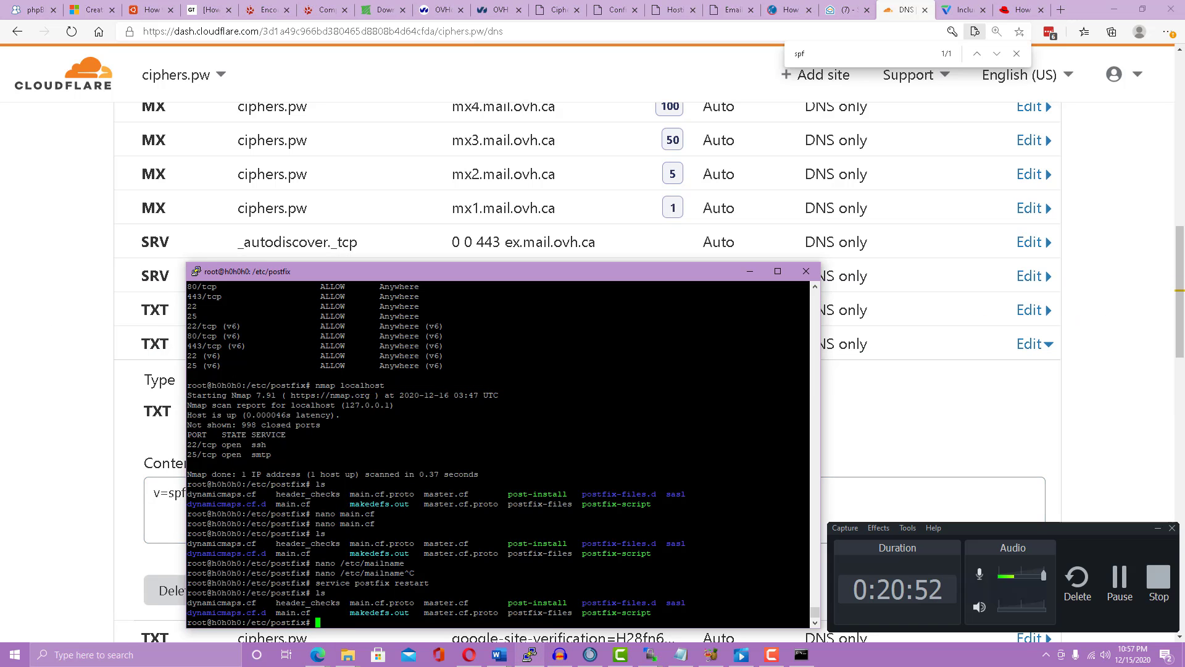
text(ip a | grep )
text("inet ")
key(Return)
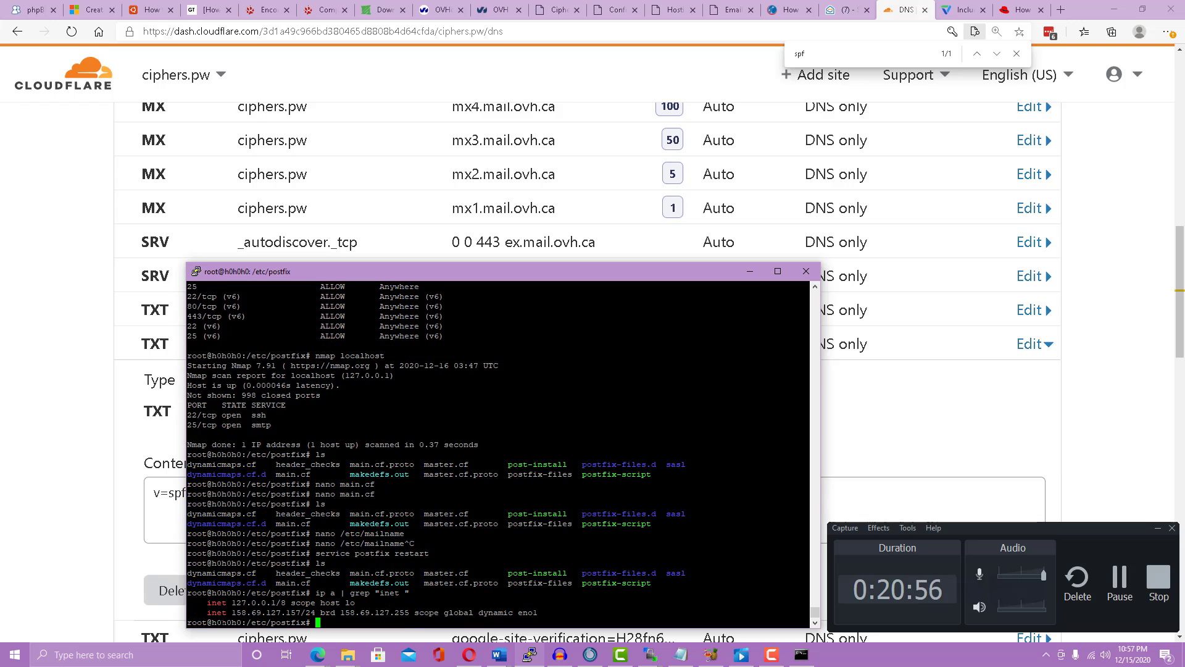
drag(232, 612, 299, 612)
key(ctrl+c)
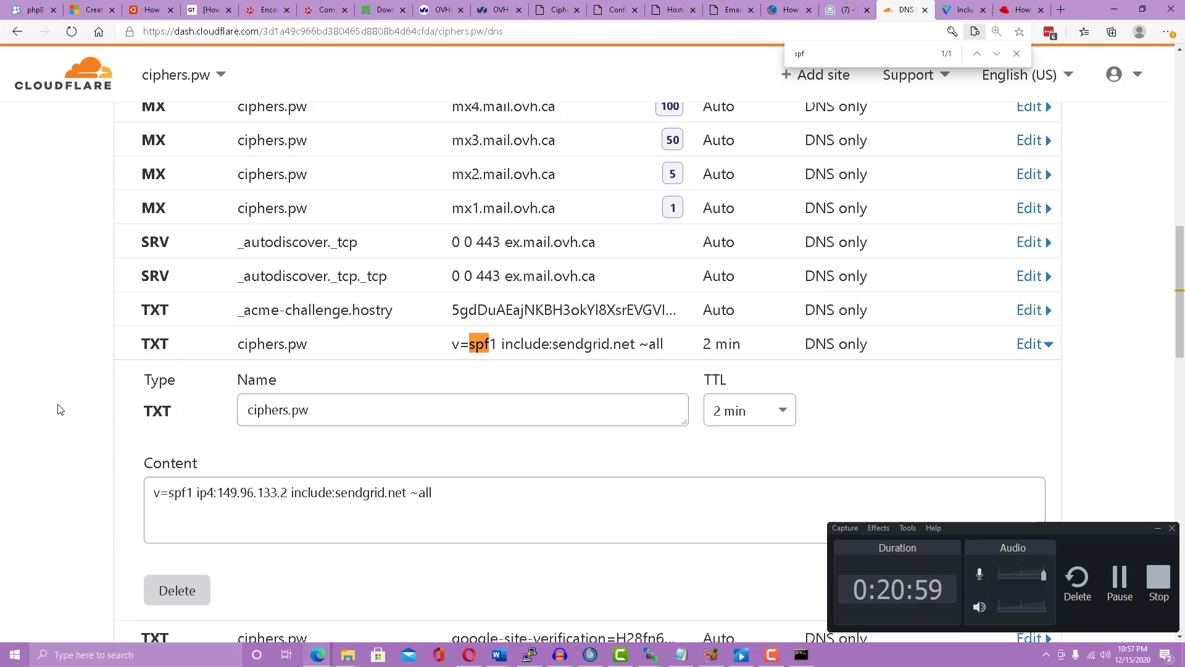
Step: Replace the SPF record's old ip4 address 149.96.133.2 with 158.69.127.157 and save
click(44, 401)
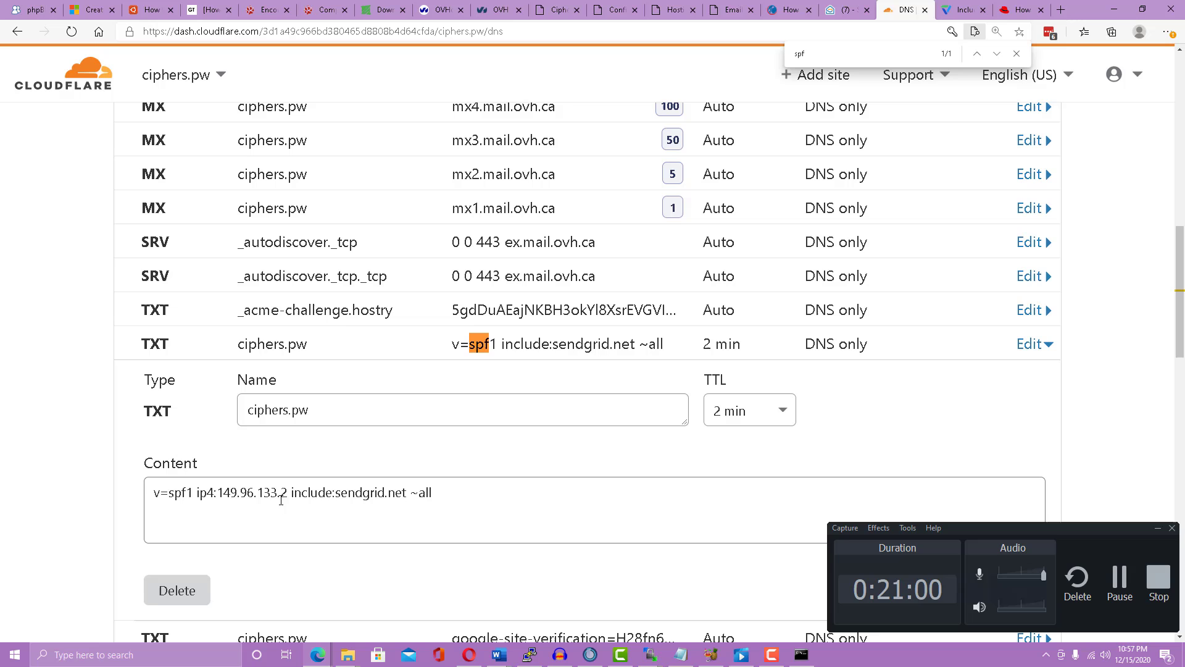
click(289, 493)
double_click(227, 493)
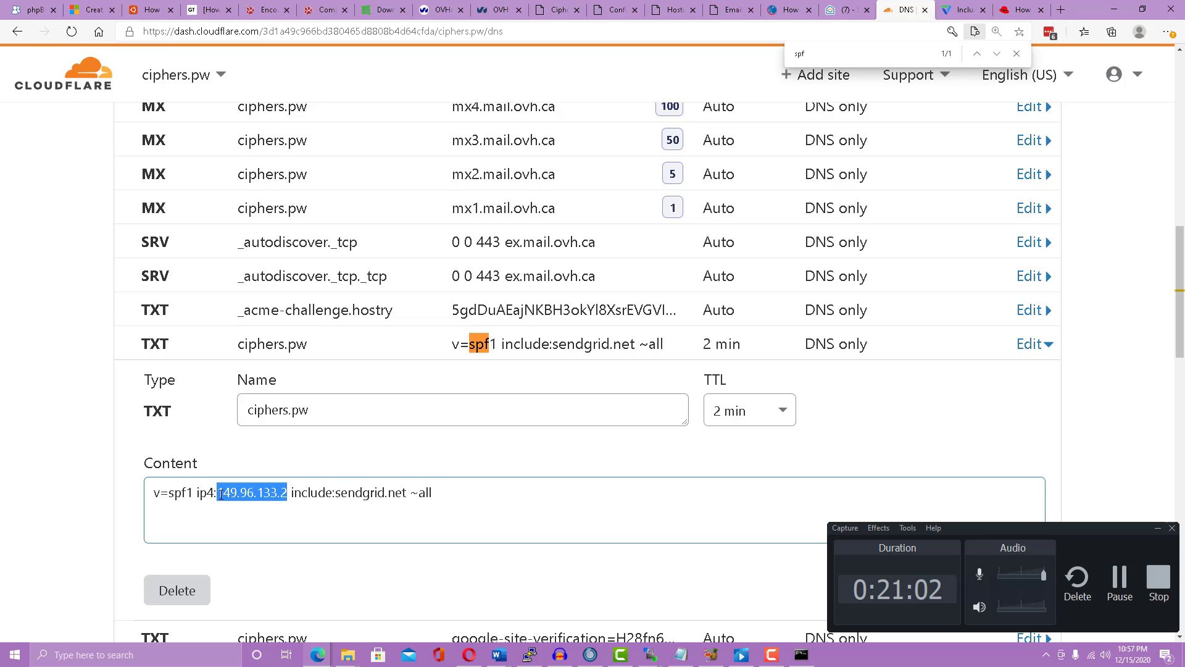
key(ctrl+v)
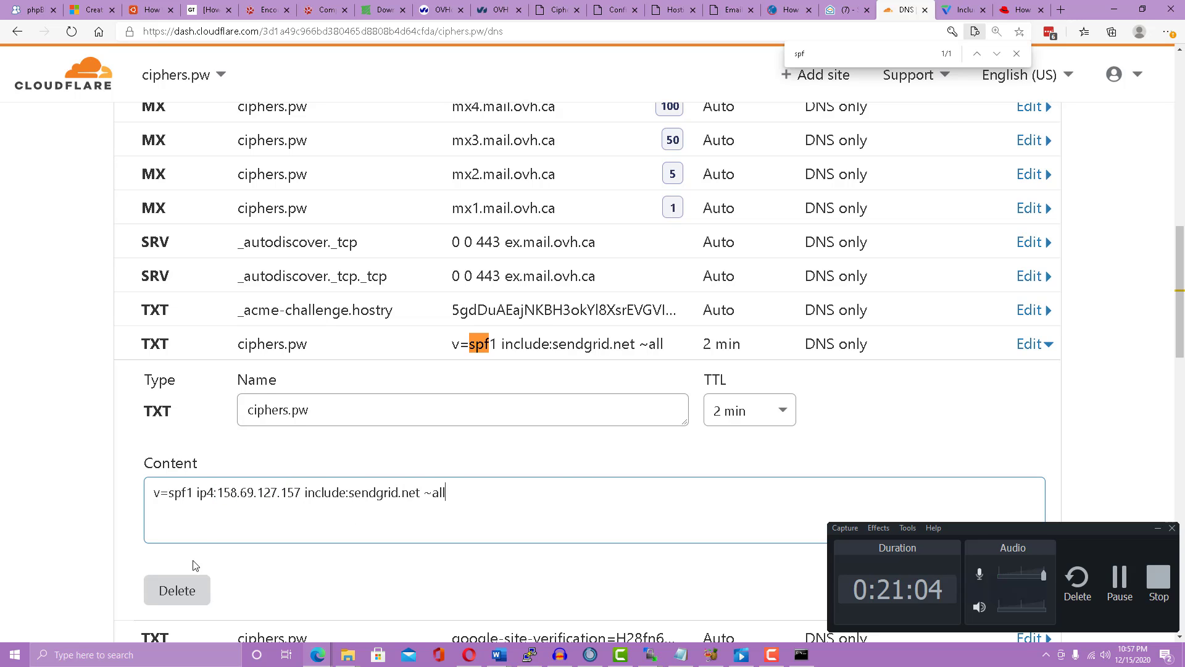
scroll(574, 477, down, 2)
click(1033, 417)
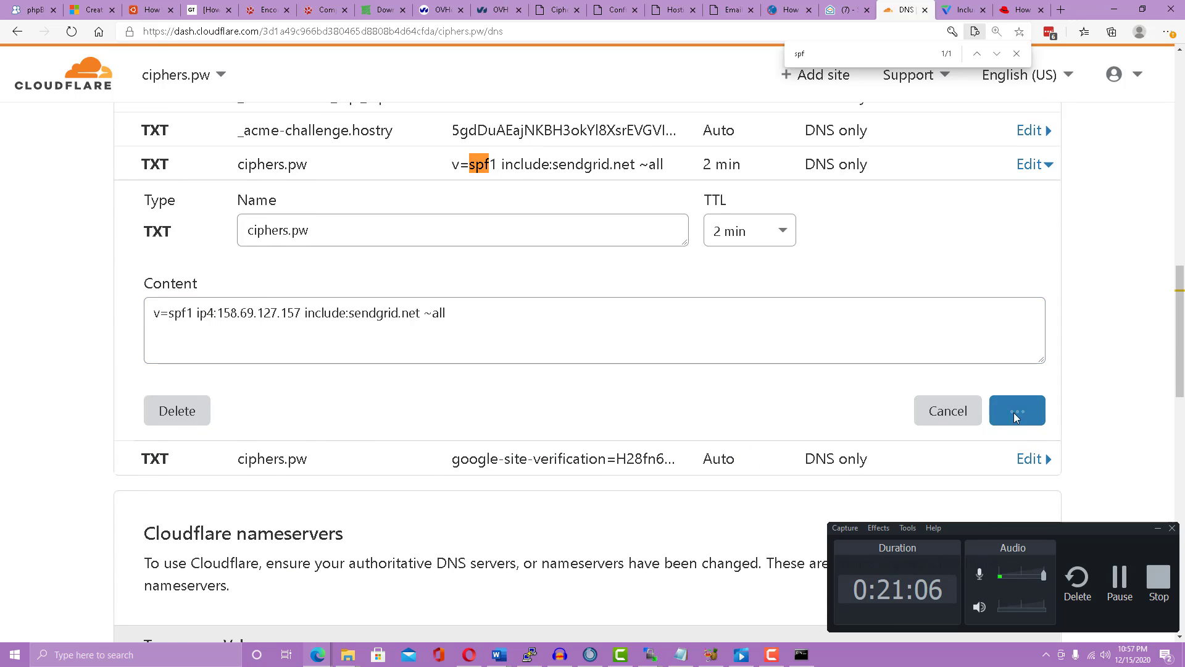